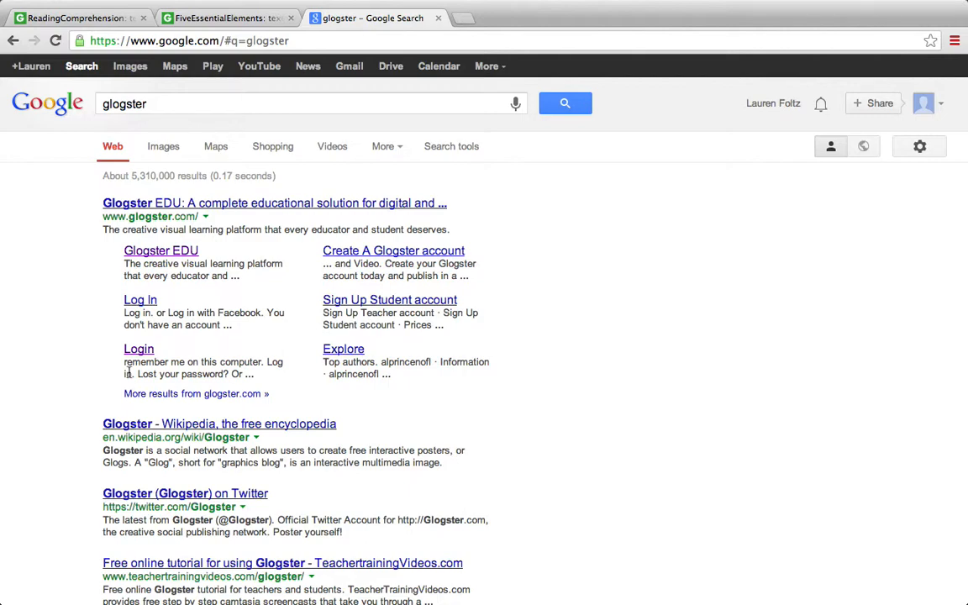
Open the Glogster Login result and look through the dashboard's saved and favorite glogs
{"action": "left_click", "coordinate": [146, 353]}
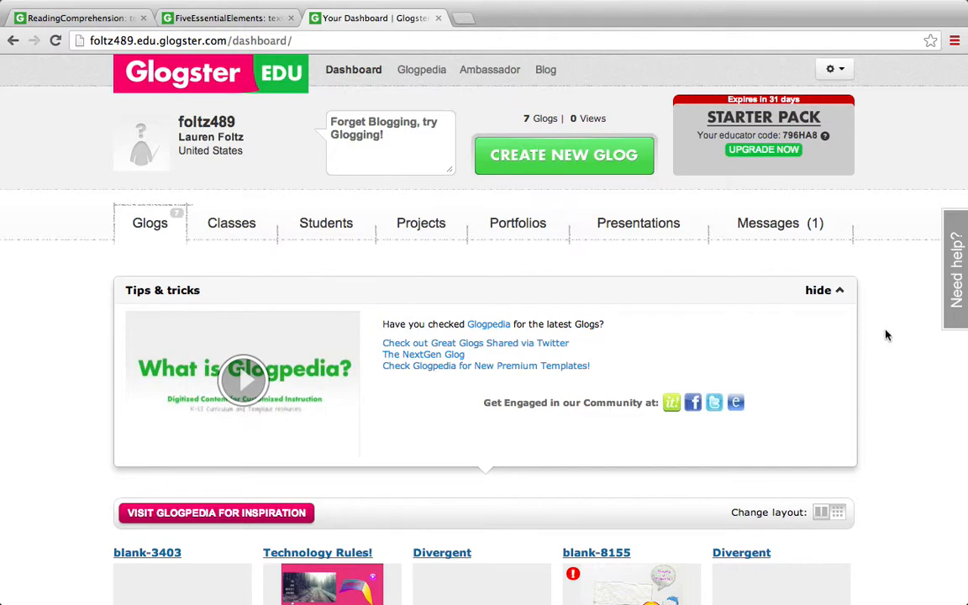
{"action": "scroll", "coordinate": [886, 334], "scroll_direction": "down", "scroll_amount": 2}
{"action": "scroll", "coordinate": [886, 335], "scroll_direction": "down", "scroll_amount": 5}
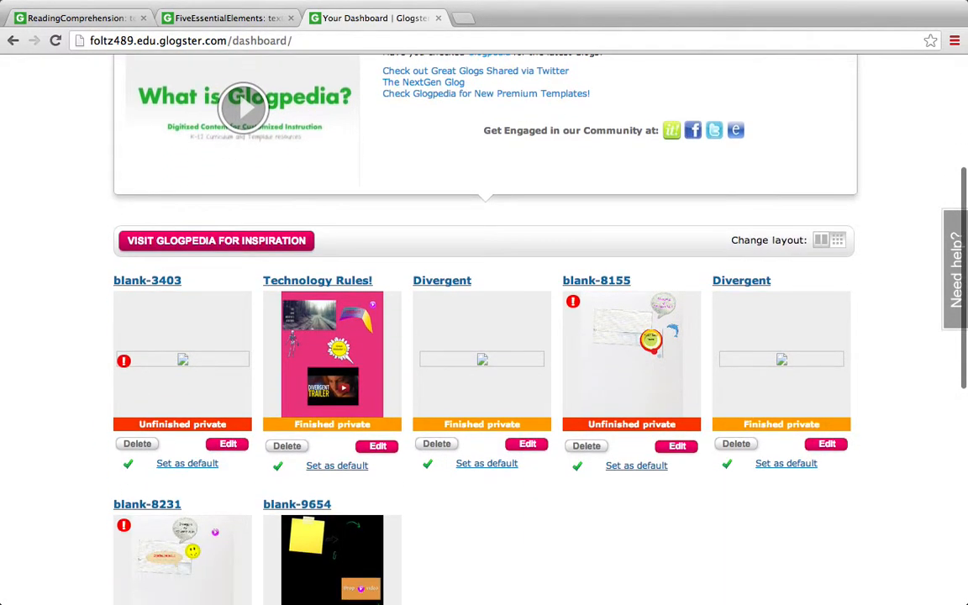
{"action": "scroll", "coordinate": [745, 314], "scroll_direction": "down", "scroll_amount": 1}
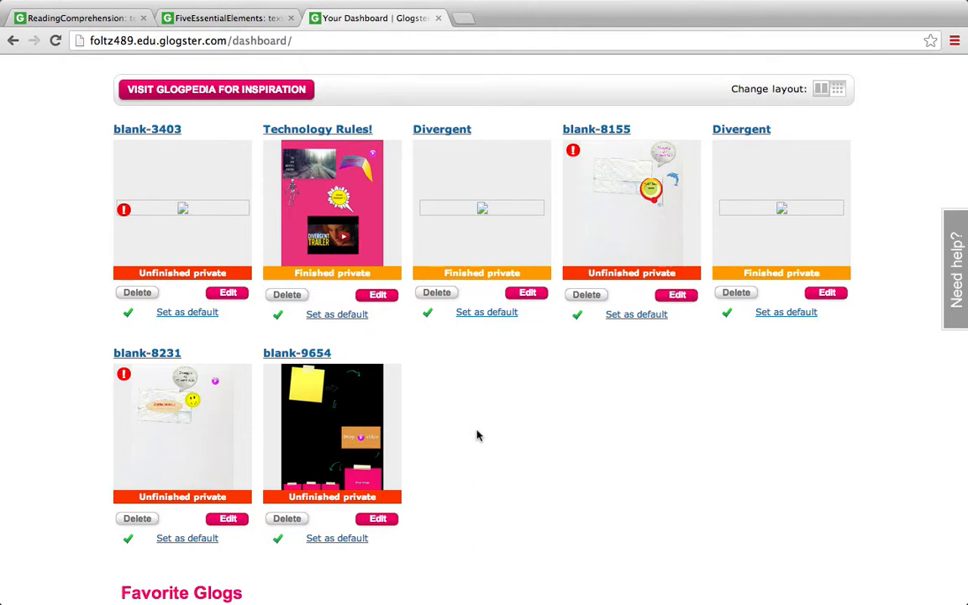
{"action": "scroll", "coordinate": [476, 434], "scroll_direction": "down", "scroll_amount": 5}
{"action": "scroll", "coordinate": [477, 336], "scroll_direction": "down", "scroll_amount": 2}
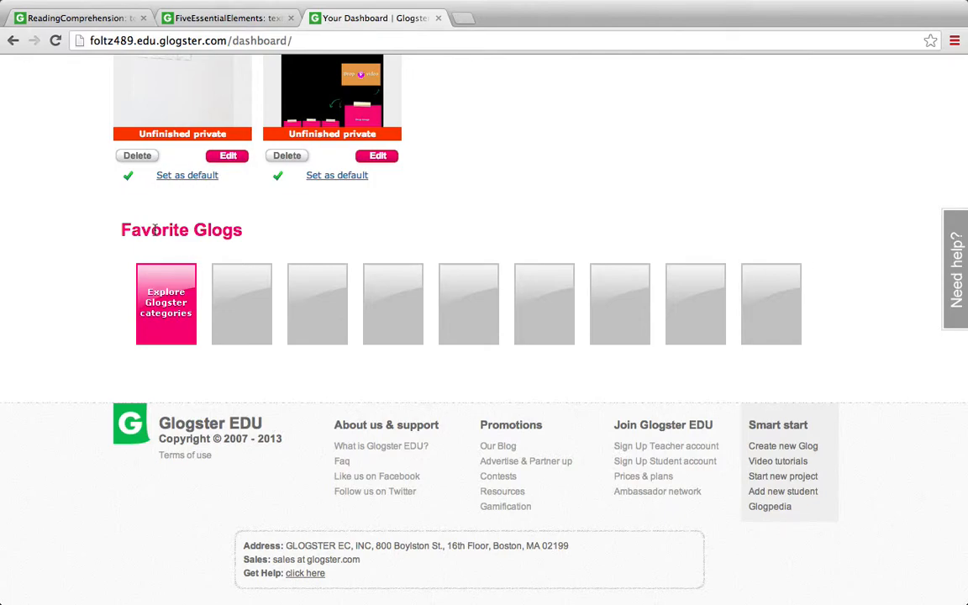
Create a new glog from the Vertical template
{"action": "scroll", "coordinate": [155, 228], "scroll_direction": "up", "scroll_amount": 10}
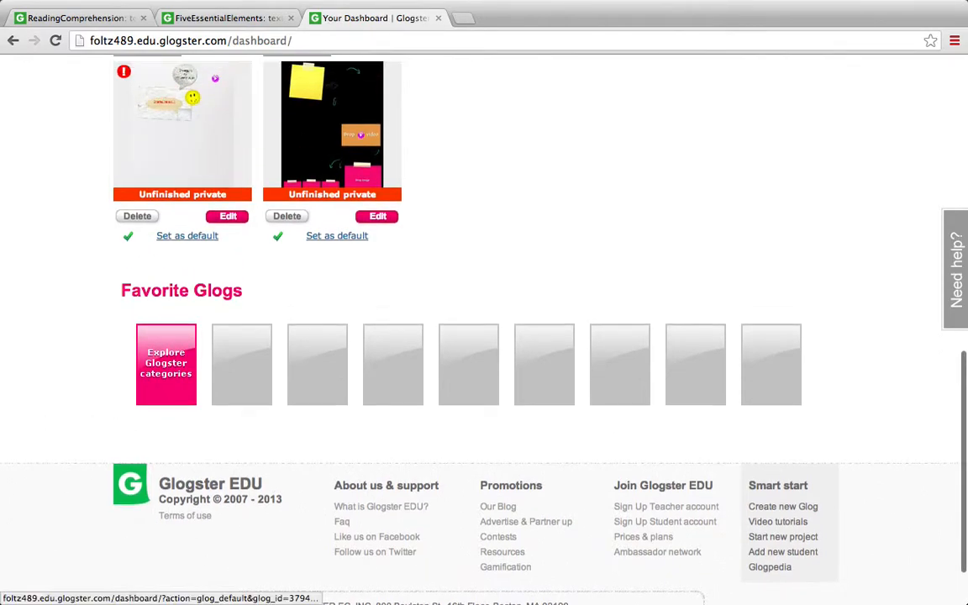
{"action": "scroll", "coordinate": [168, 277], "scroll_direction": "up", "scroll_amount": 8}
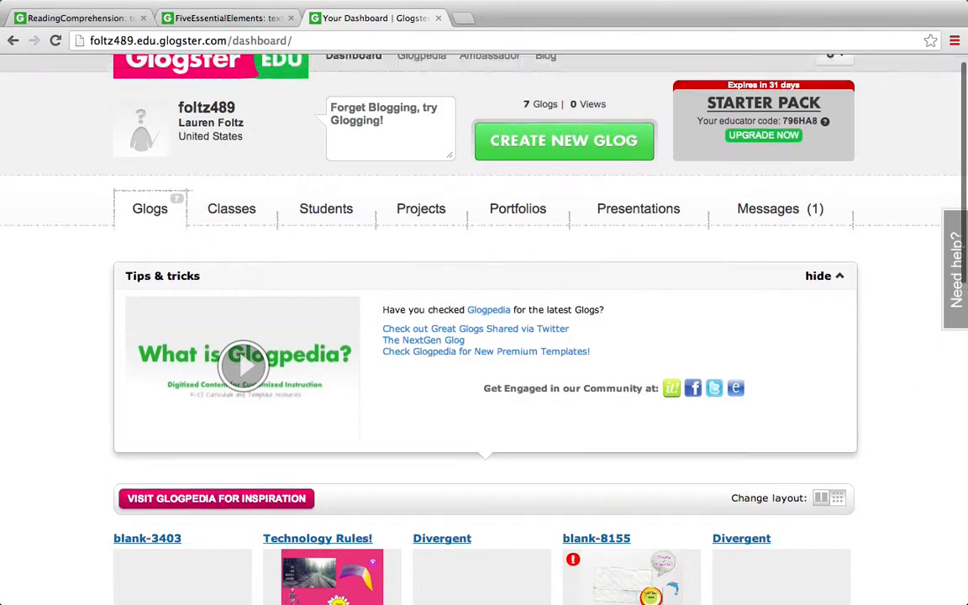
{"action": "left_click", "coordinate": [504, 160]}
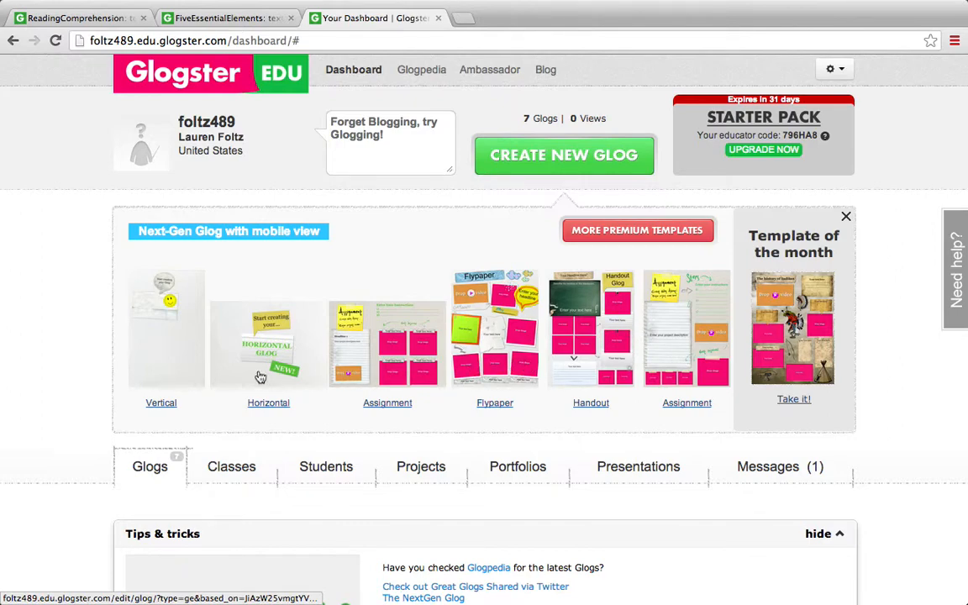
{"action": "left_click", "coordinate": [193, 354]}
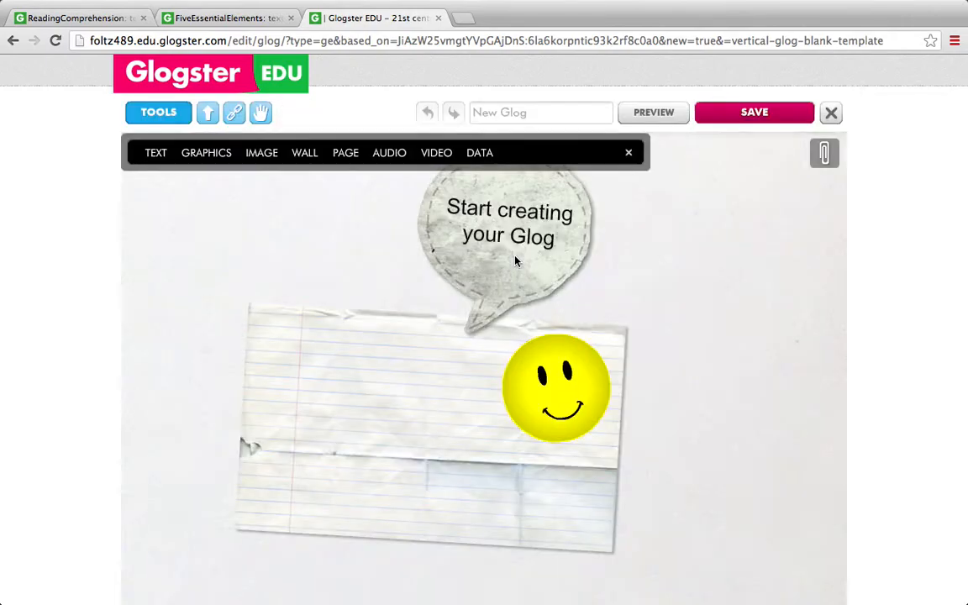
Rearrange the template's speech bubble, lined paper and smiley face so that they are spread apart on the canvas
{"action": "left_click_drag", "start_coordinate": [514, 259], "coordinate": [780, 268]}
{"action": "left_click_drag", "start_coordinate": [458, 352], "coordinate": [318, 385]}
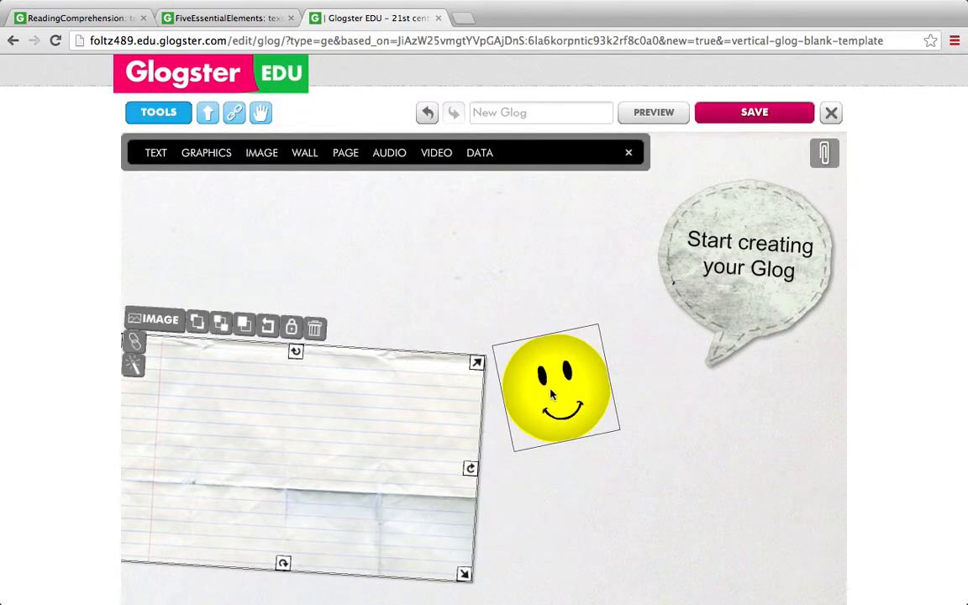
{"action": "left_click_drag", "start_coordinate": [550, 395], "coordinate": [550, 315]}
{"action": "left_click_drag", "start_coordinate": [415, 417], "coordinate": [521, 430]}
{"action": "left_click_drag", "start_coordinate": [541, 342], "coordinate": [540, 272]}
{"action": "left_click_drag", "start_coordinate": [510, 416], "coordinate": [330, 406]}
{"action": "left_click_drag", "start_coordinate": [587, 250], "coordinate": [578, 317]}
{"action": "left_click_drag", "start_coordinate": [385, 371], "coordinate": [427, 376]}
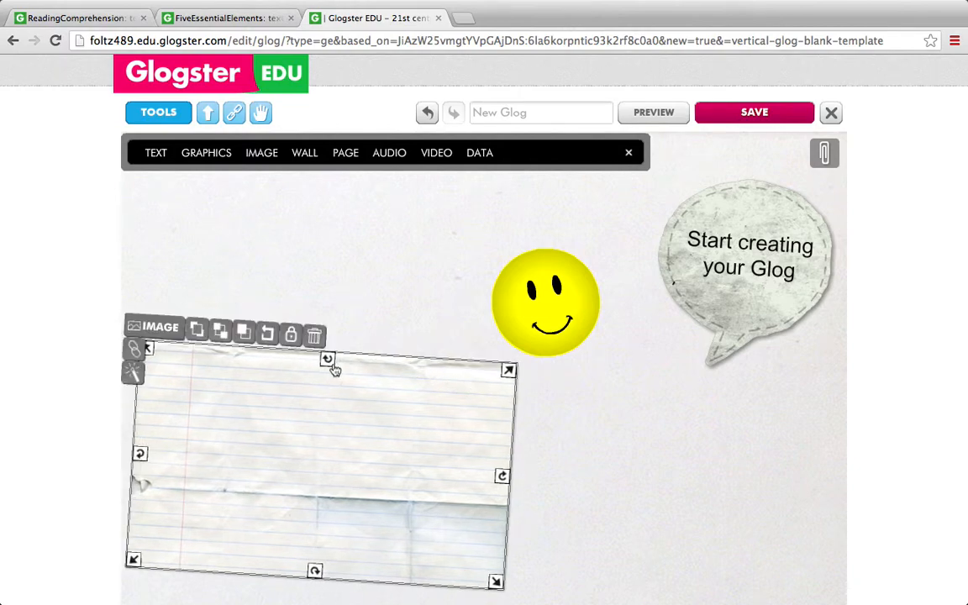
Straighten the tilted lined paper and smiley face by resetting their rotation
{"action": "left_click_drag", "start_coordinate": [326, 363], "coordinate": [243, 307]}
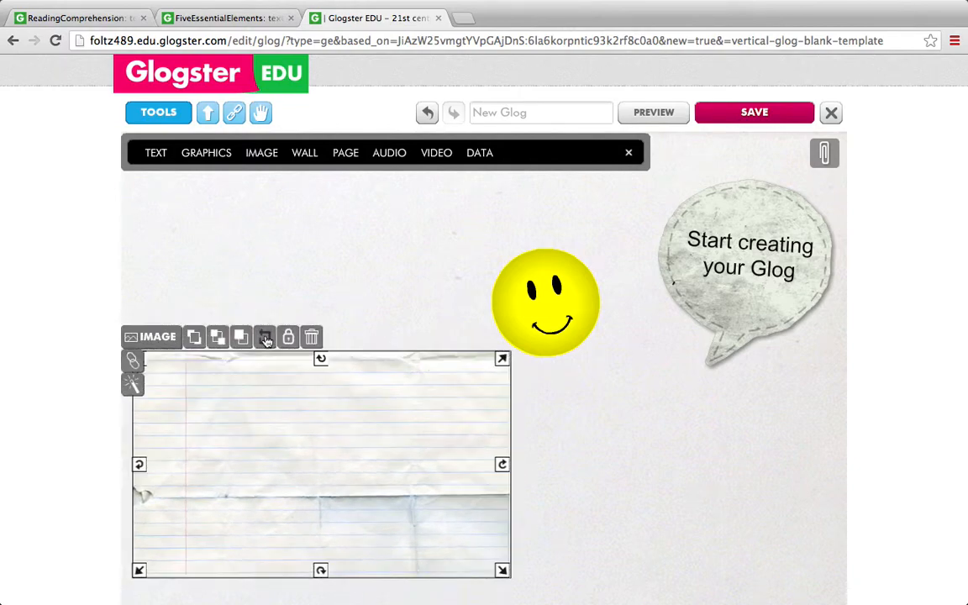
{"action": "left_click", "coordinate": [527, 304]}
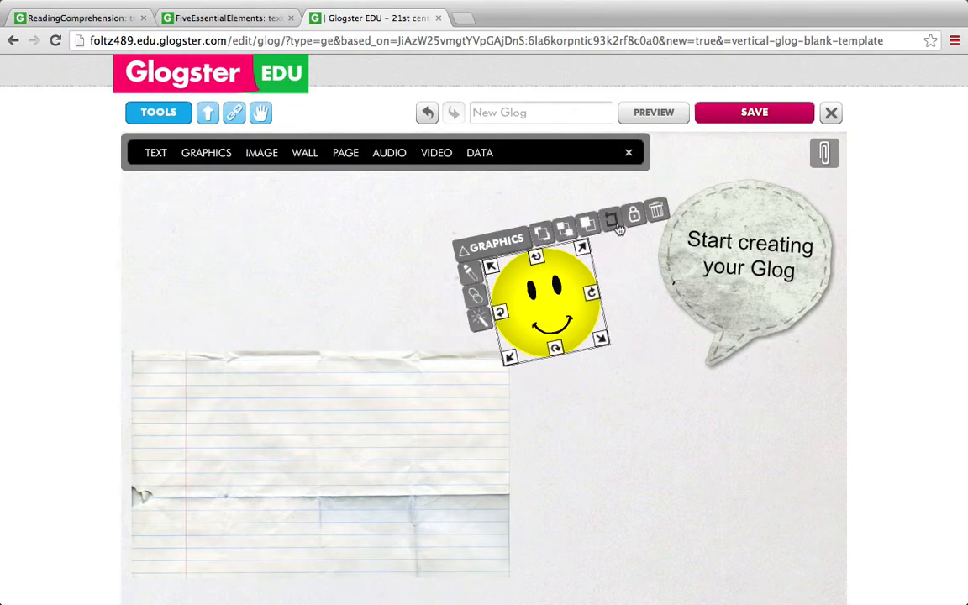
{"action": "left_click", "coordinate": [614, 222]}
Delete the lined paper, smiley face and speech bubble to clear the glog canvas
{"action": "left_click", "coordinate": [434, 402]}
{"action": "left_click", "coordinate": [311, 336]}
{"action": "left_click", "coordinate": [504, 271]}
{"action": "left_click", "coordinate": [673, 234]}
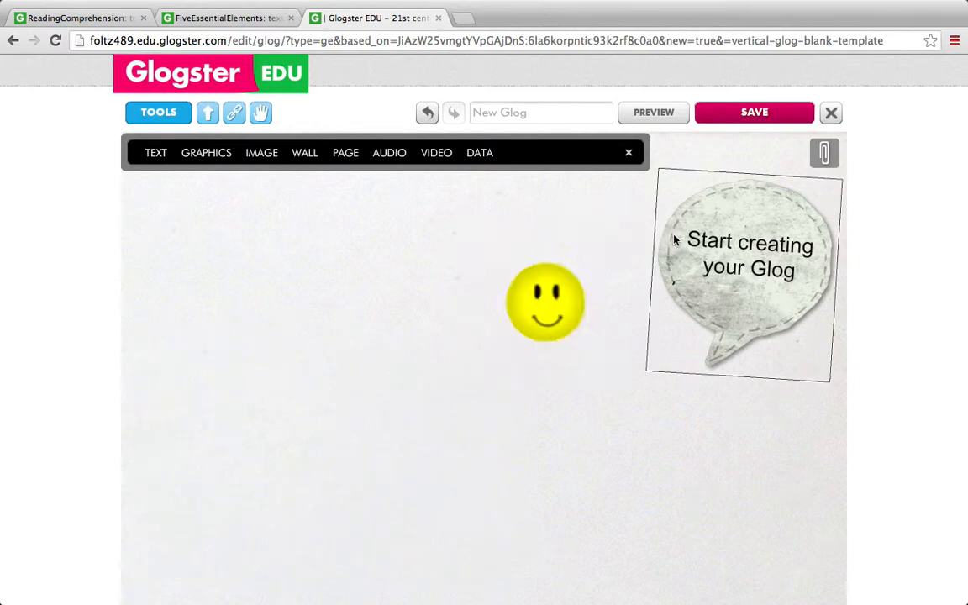
{"action": "left_click", "coordinate": [685, 214]}
{"action": "left_click", "coordinate": [812, 168]}
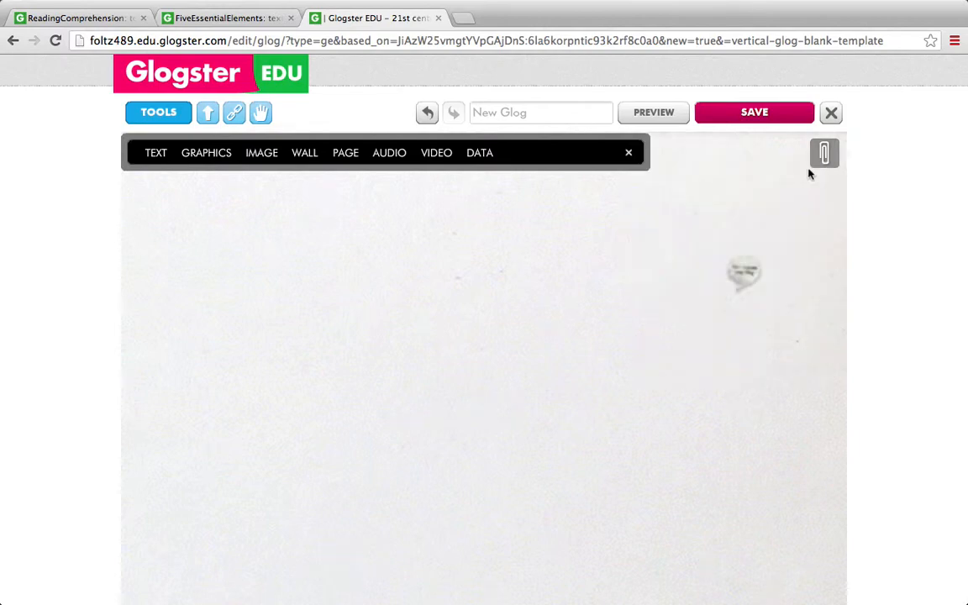
Add the yellow flower text bubble with white petals from the Eco text category to the glog
{"action": "left_click", "coordinate": [156, 153]}
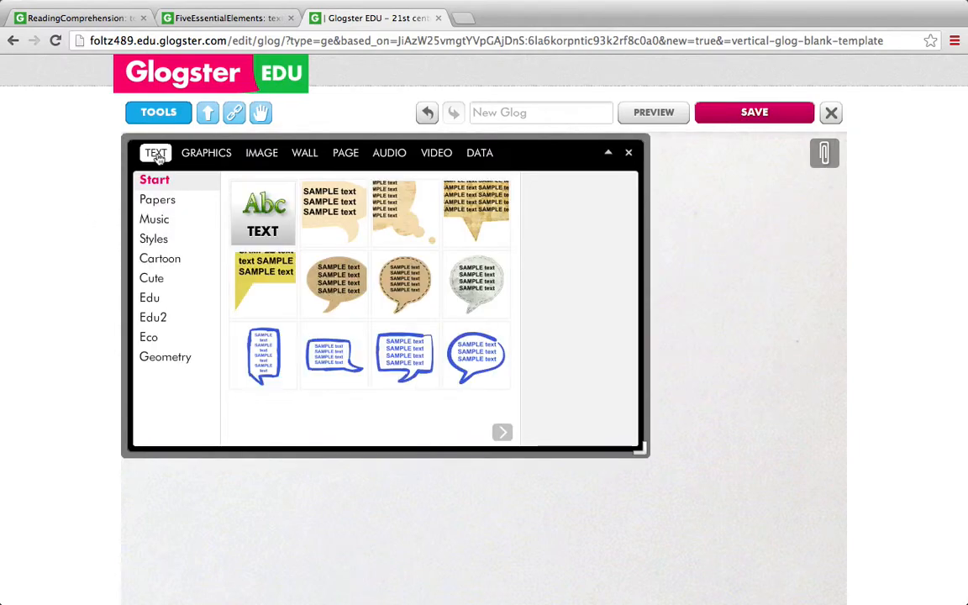
{"action": "left_click", "coordinate": [165, 258]}
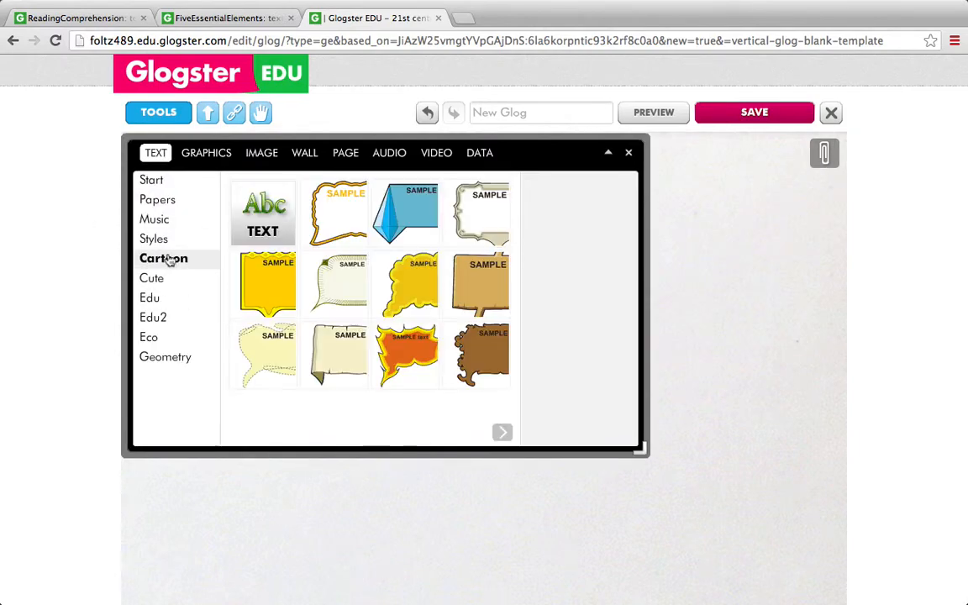
{"action": "left_click", "coordinate": [155, 337]}
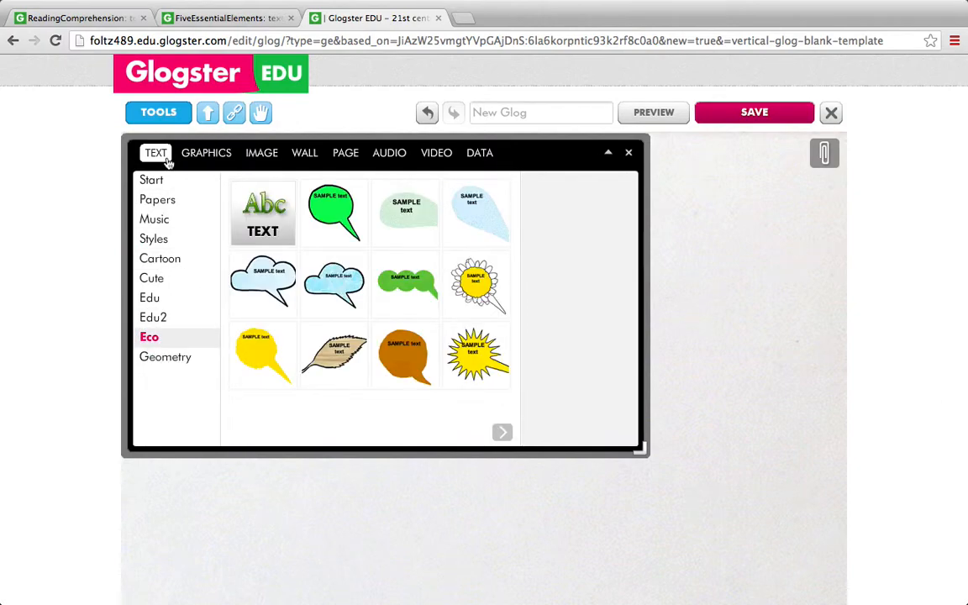
{"action": "left_click", "coordinate": [461, 298]}
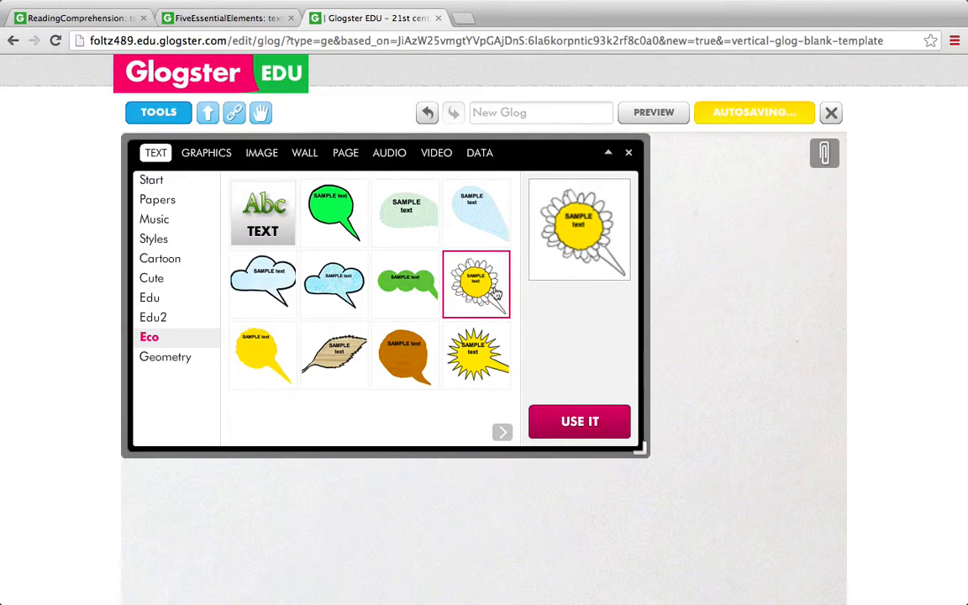
{"action": "left_click", "coordinate": [577, 422]}
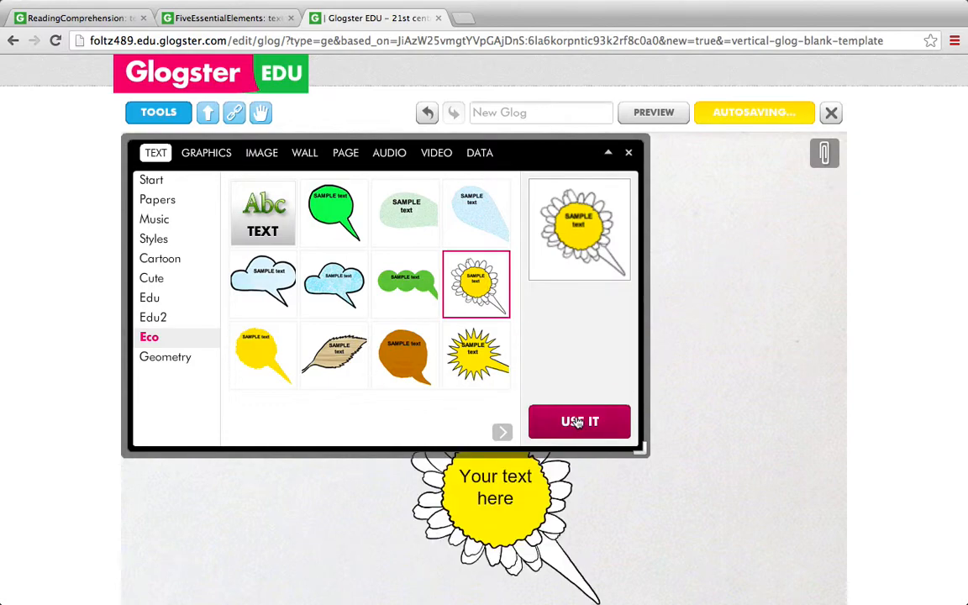
Add the round orange Edu text bubble and the ornate white-framed Cartoon text bubble to the glog
{"action": "left_click", "coordinate": [178, 300]}
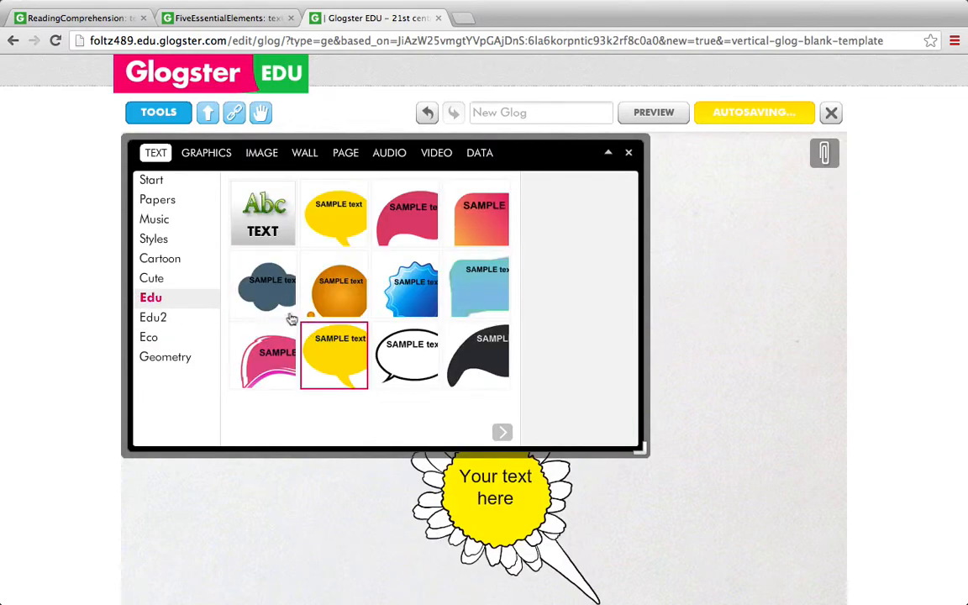
{"action": "left_click", "coordinate": [360, 311]}
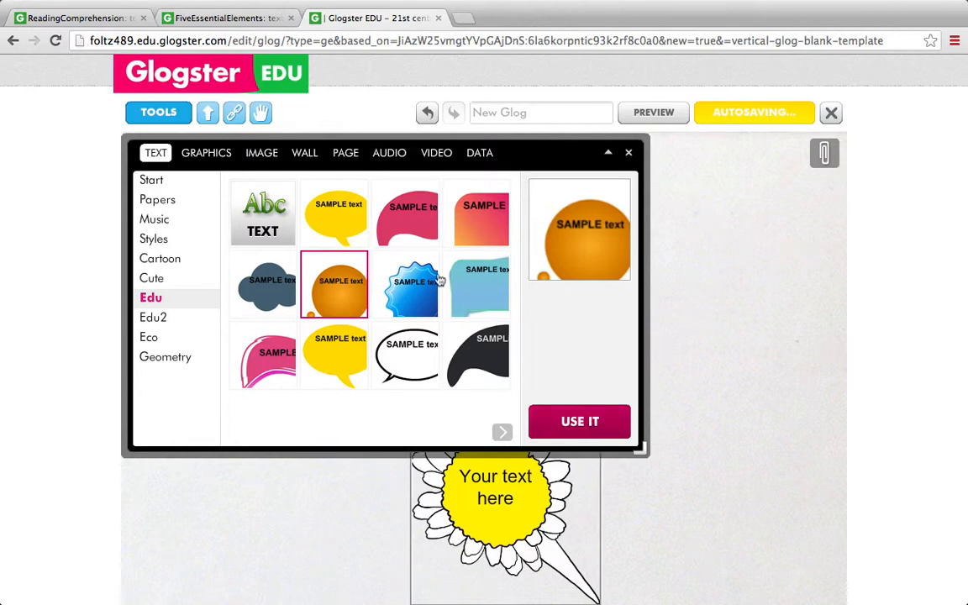
{"action": "left_click", "coordinate": [163, 259]}
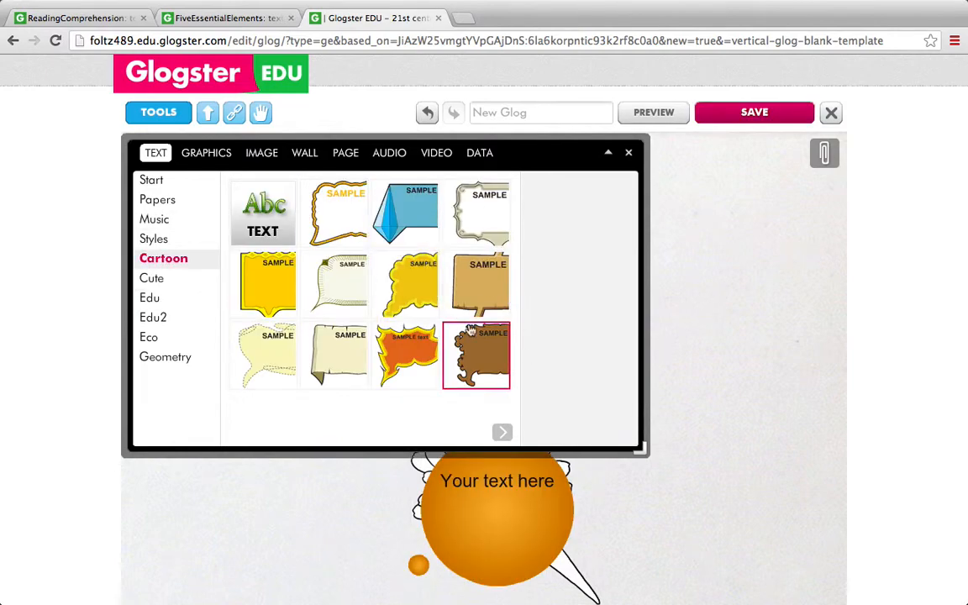
{"action": "left_click", "coordinate": [476, 214]}
{"action": "left_click", "coordinate": [565, 412]}
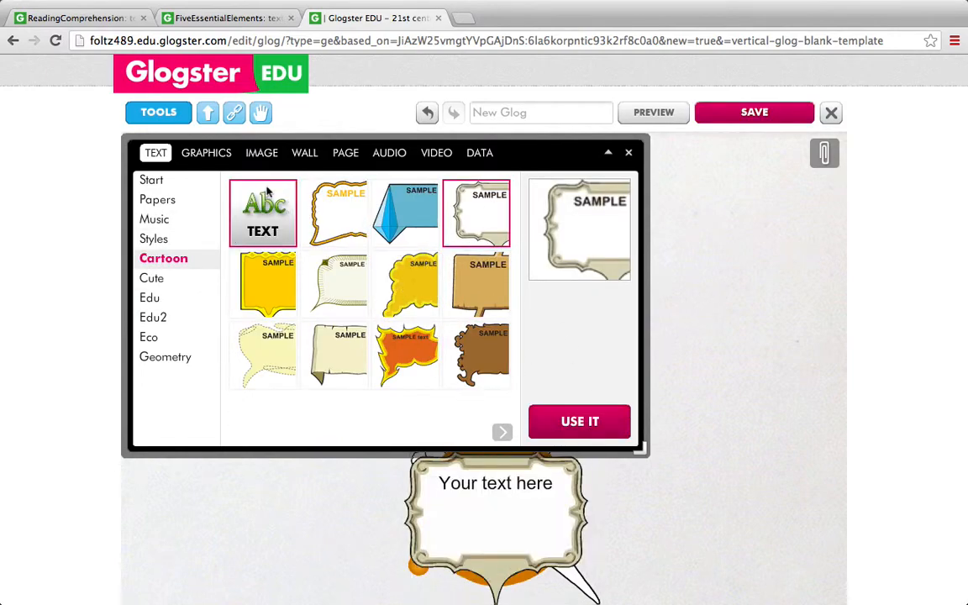
Add the tree stump on grass and the rainbow from the Cartoon graphics category to the glog
{"action": "left_click", "coordinate": [206, 152]}
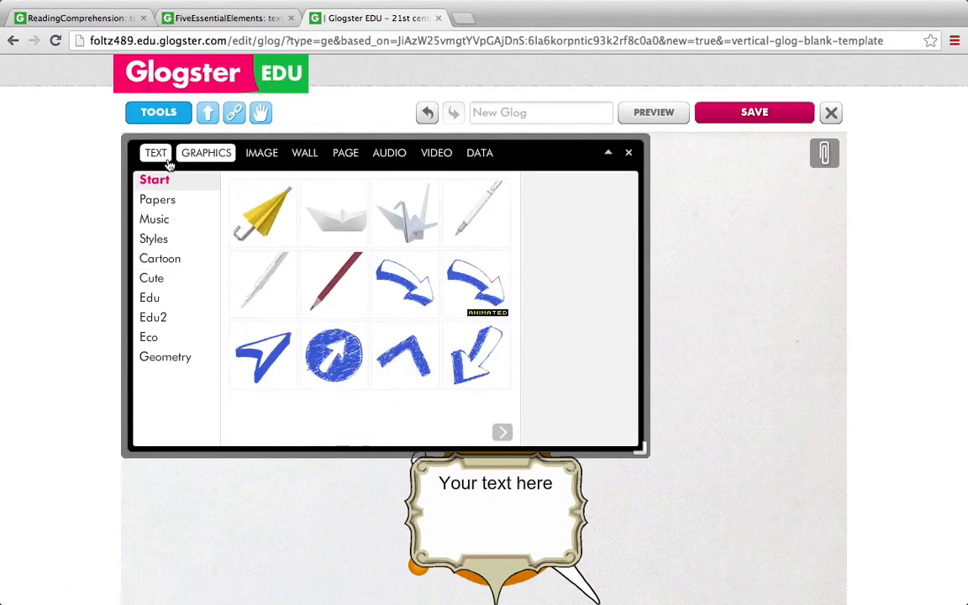
{"action": "left_click", "coordinate": [156, 239]}
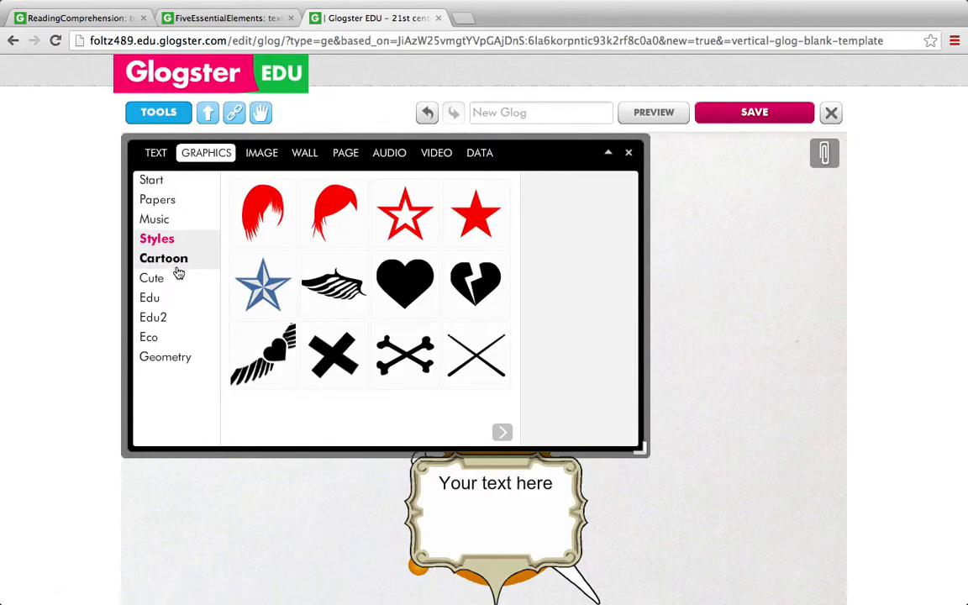
{"action": "left_click", "coordinate": [176, 269]}
{"action": "left_click", "coordinate": [314, 375]}
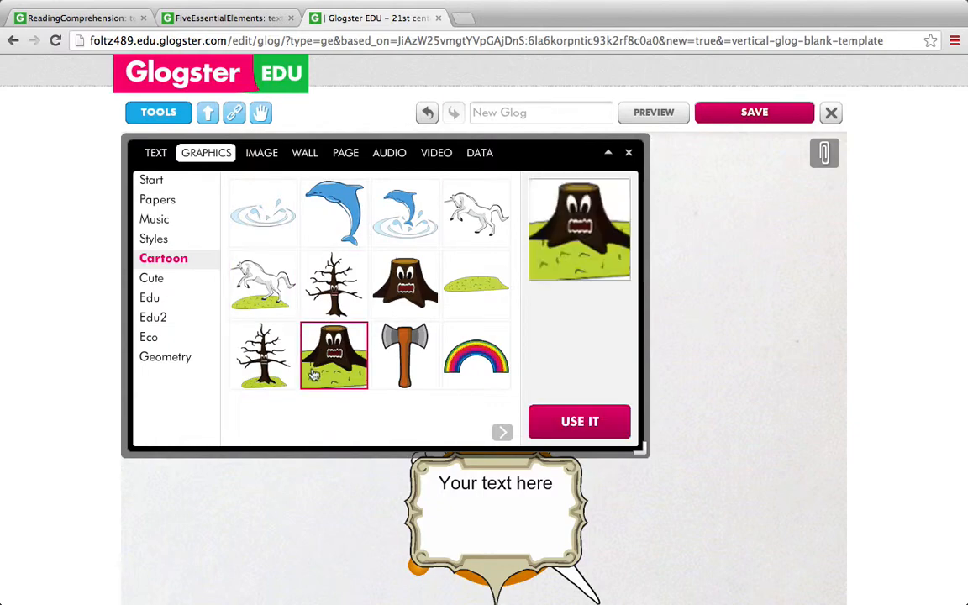
{"action": "left_click", "coordinate": [614, 429]}
{"action": "left_click", "coordinate": [485, 371]}
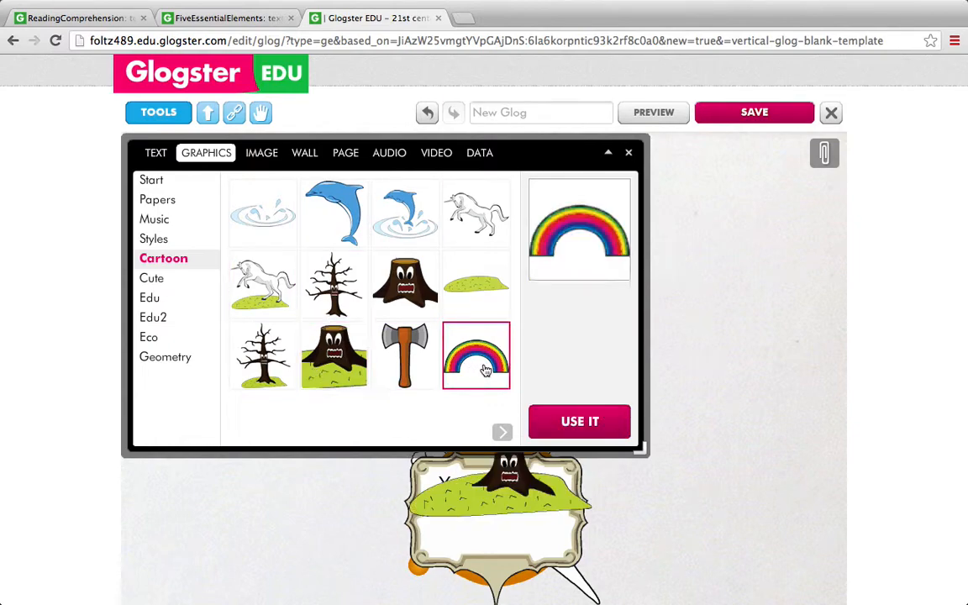
{"action": "left_click", "coordinate": [580, 420]}
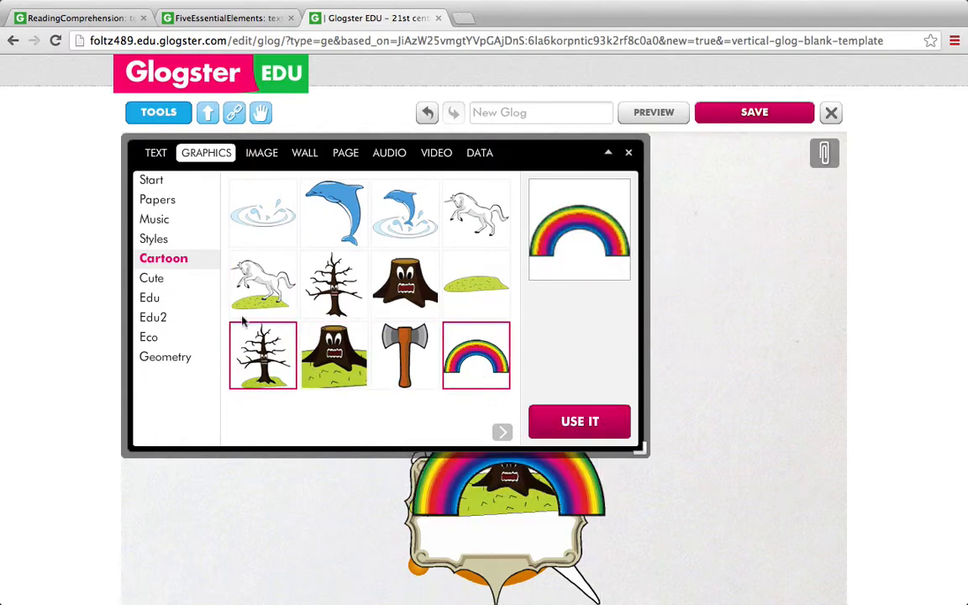
Add the dog skeleton from the Edu2 graphics and the purple concentric circle from the Geometry graphics
{"action": "left_click", "coordinate": [151, 301]}
{"action": "left_click", "coordinate": [154, 320]}
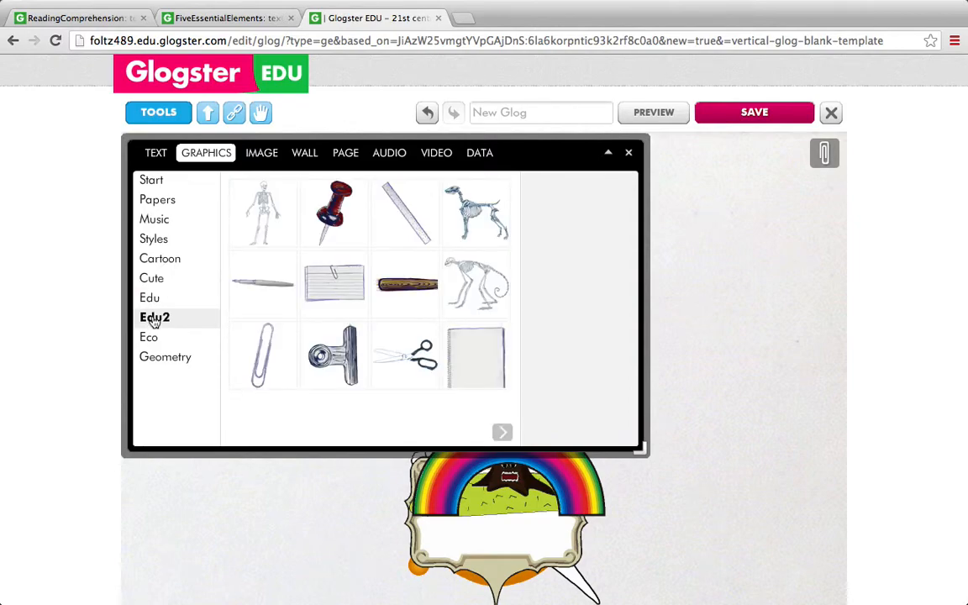
{"action": "left_click", "coordinate": [476, 211]}
{"action": "left_click", "coordinate": [571, 427]}
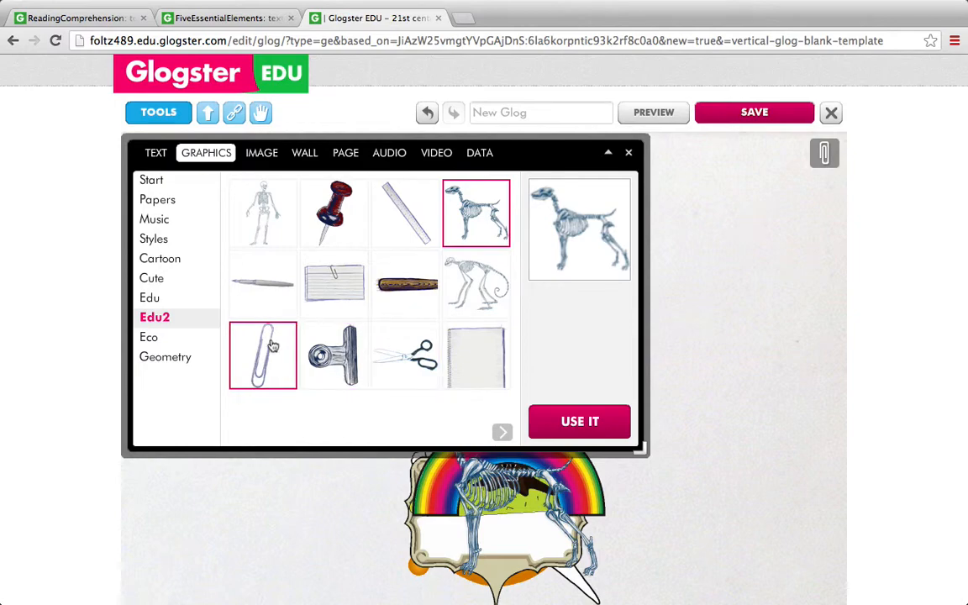
{"action": "left_click", "coordinate": [167, 360]}
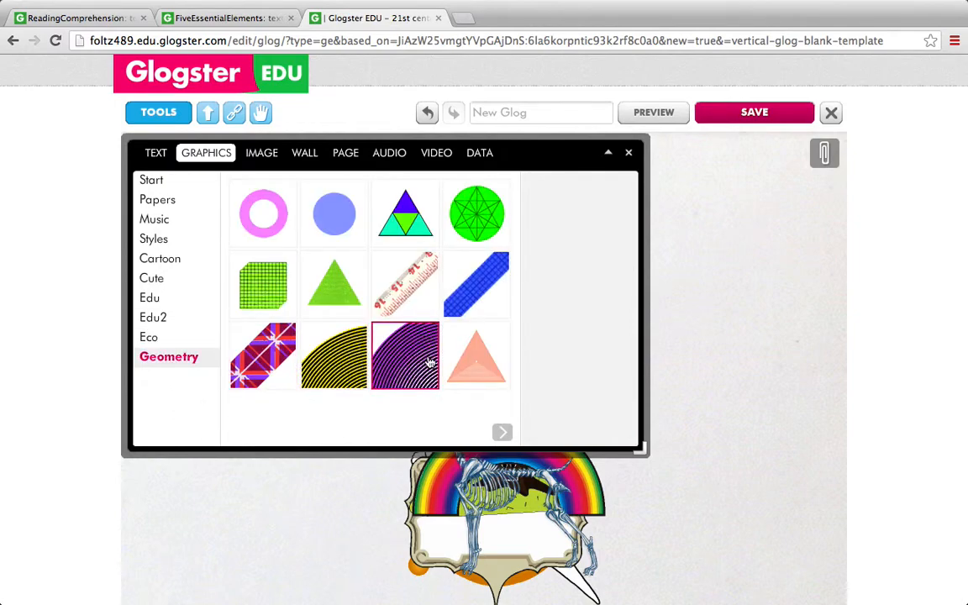
{"action": "left_click", "coordinate": [430, 362]}
{"action": "left_click", "coordinate": [557, 423]}
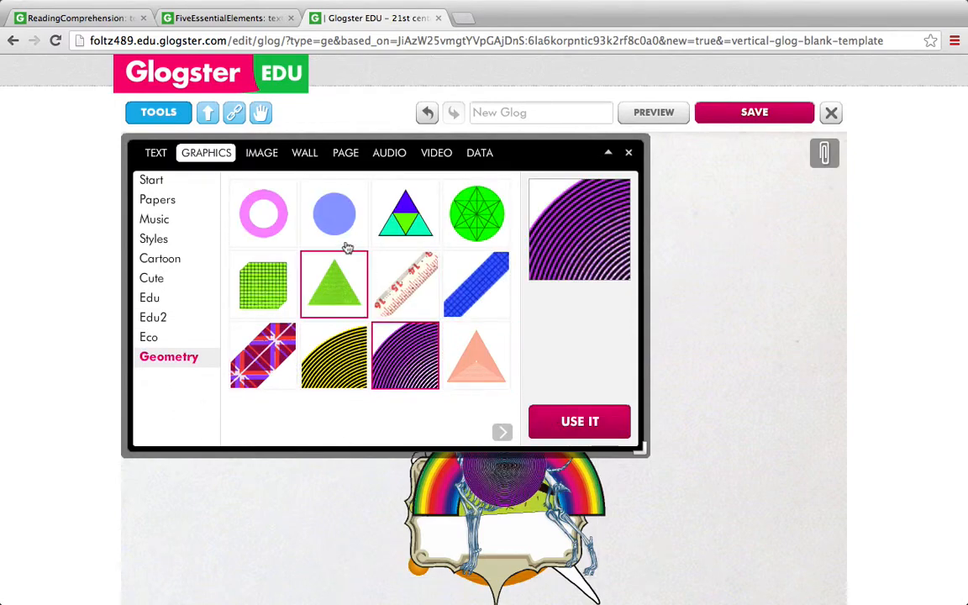
Browse the Pictures folder in the image upload dialog, then cancel without choosing a file
{"action": "left_click", "coordinate": [269, 156]}
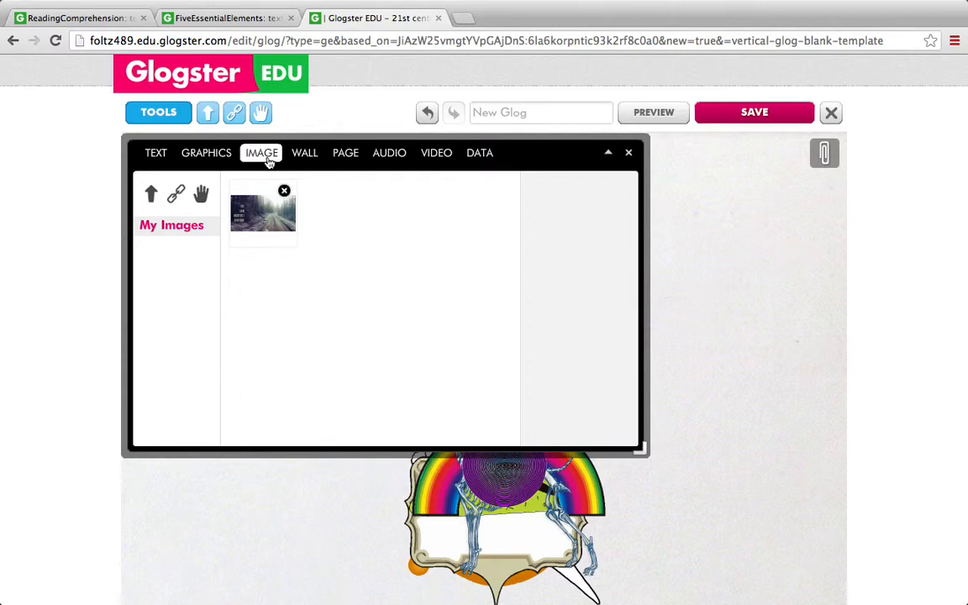
{"action": "left_click", "coordinate": [148, 196]}
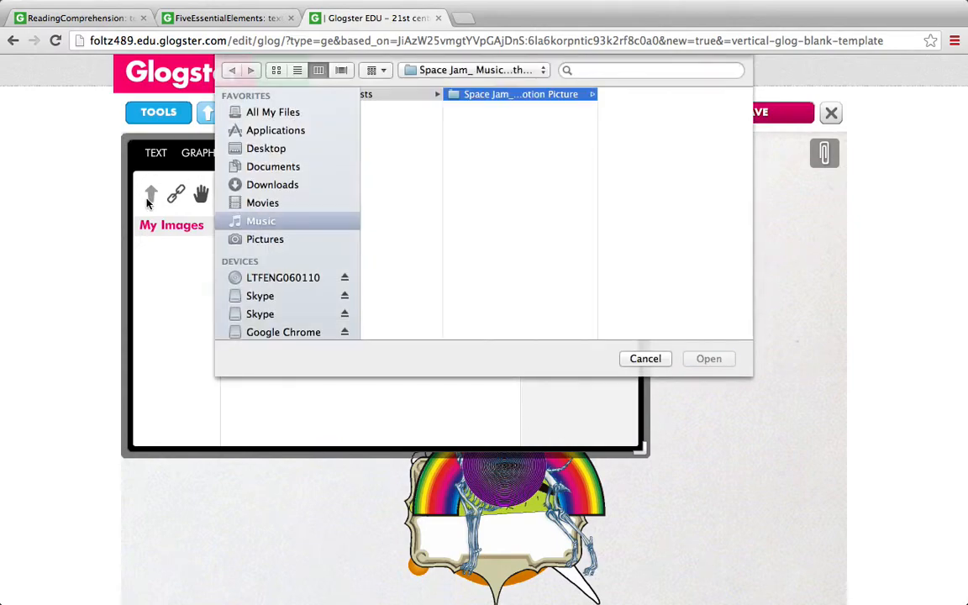
{"action": "left_click", "coordinate": [269, 240]}
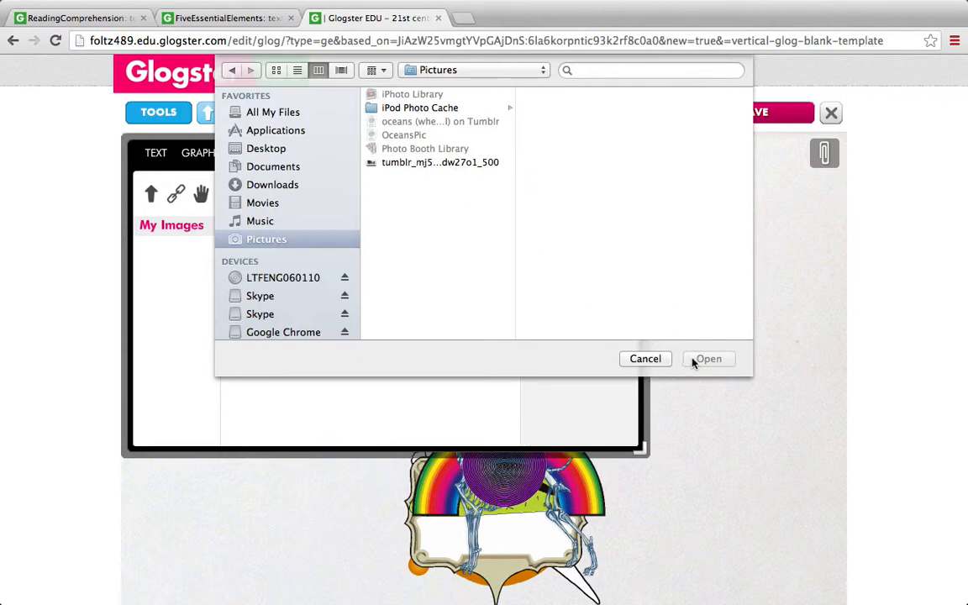
{"action": "left_click", "coordinate": [644, 359]}
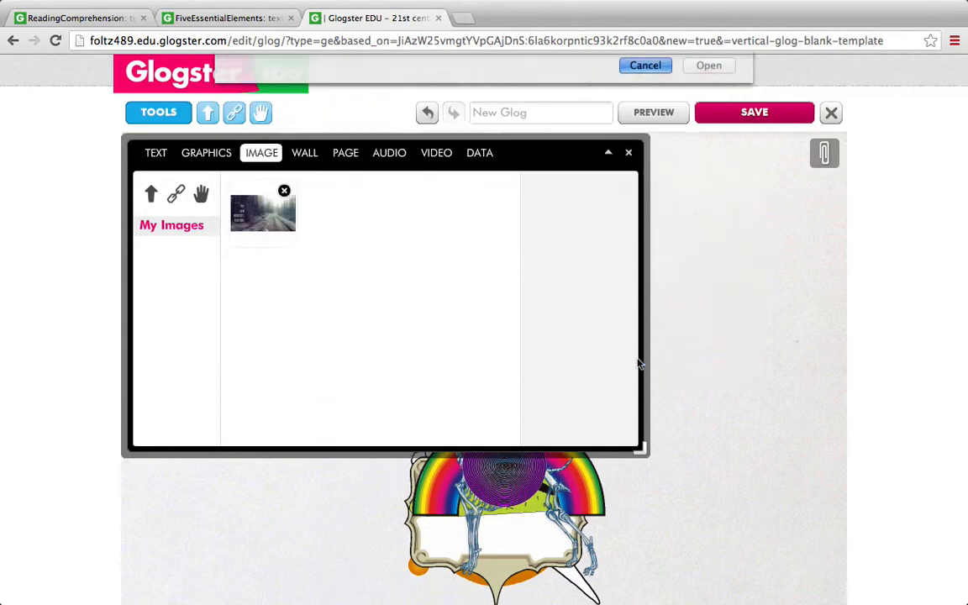
Add the forest road picture from My Images to the glog
{"action": "left_click", "coordinate": [258, 227]}
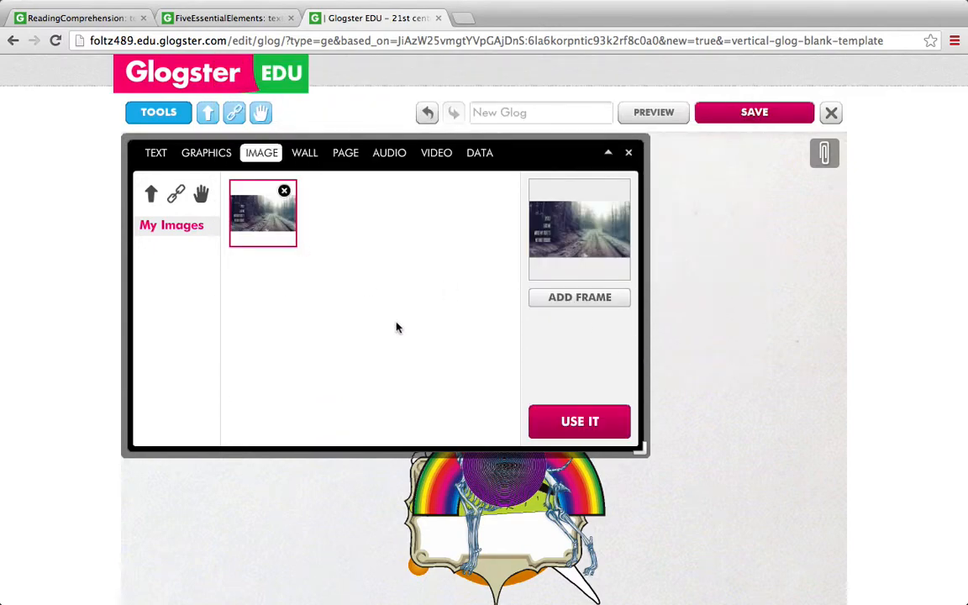
{"action": "left_click", "coordinate": [612, 421]}
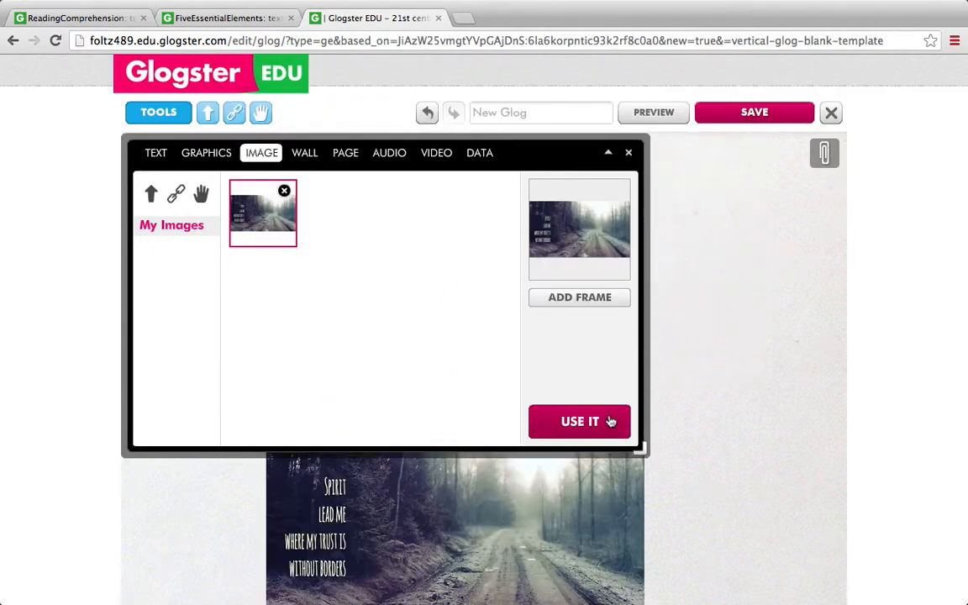
Set the glog's wall background to a solid bright purple
{"action": "left_click", "coordinate": [313, 157]}
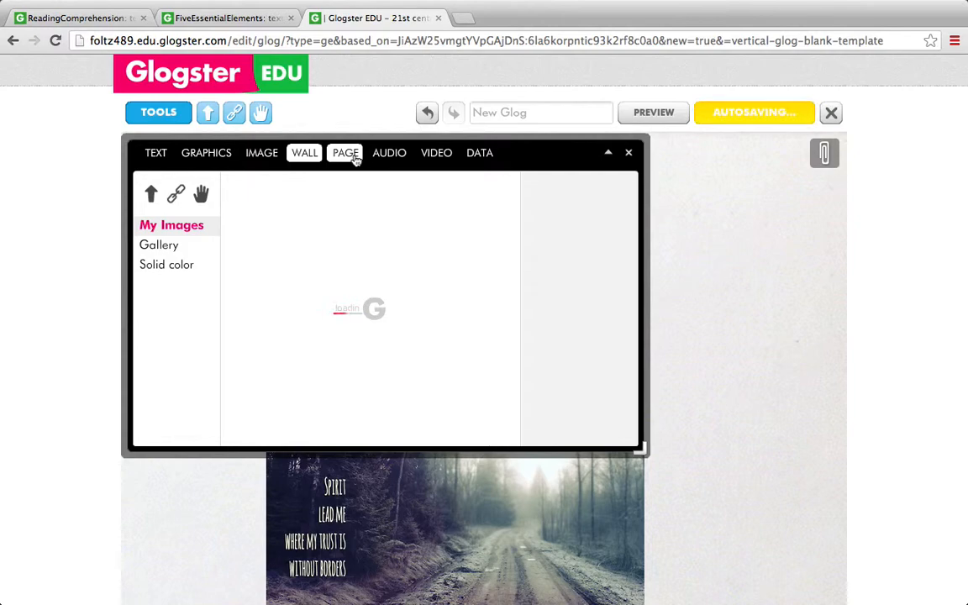
{"action": "left_click", "coordinate": [183, 266]}
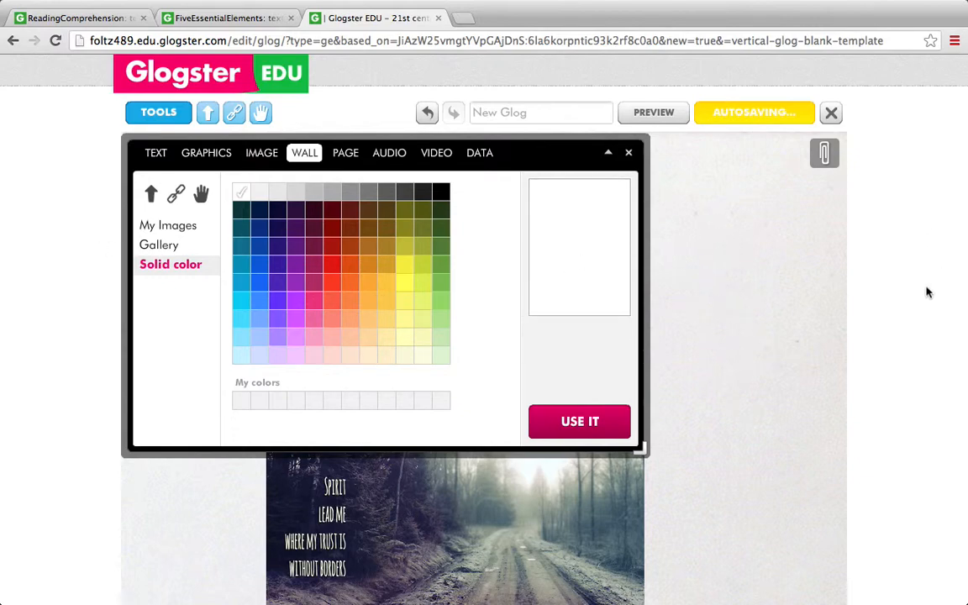
{"action": "left_click", "coordinate": [296, 304]}
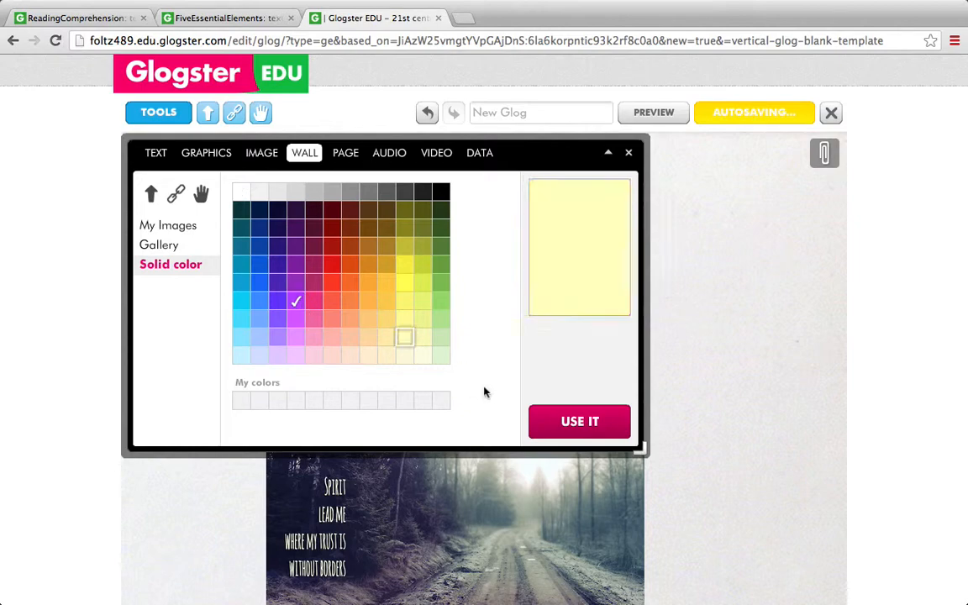
{"action": "left_click", "coordinate": [534, 419]}
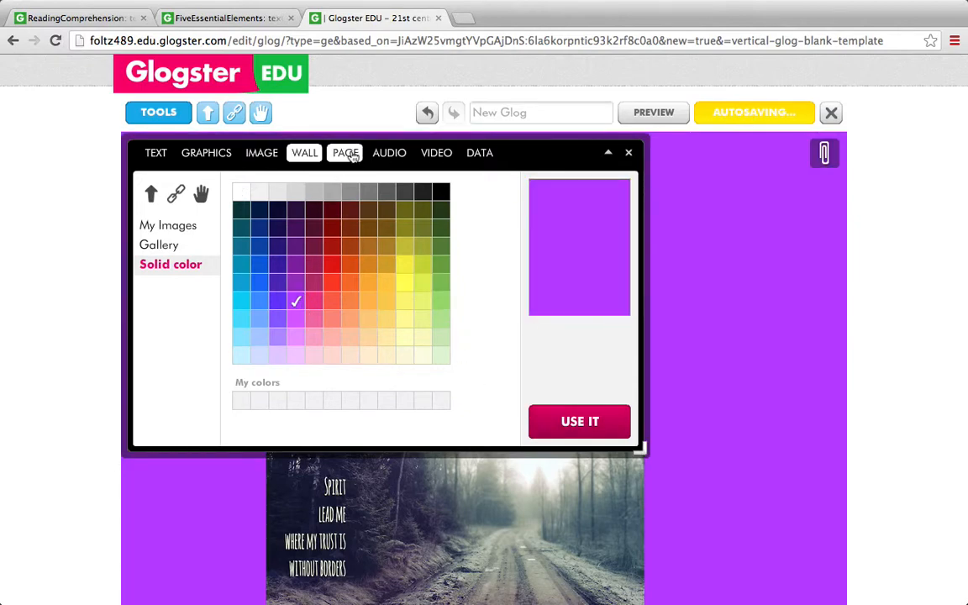
Set the page background around the glog to a solid light yellow
{"action": "left_click", "coordinate": [345, 153]}
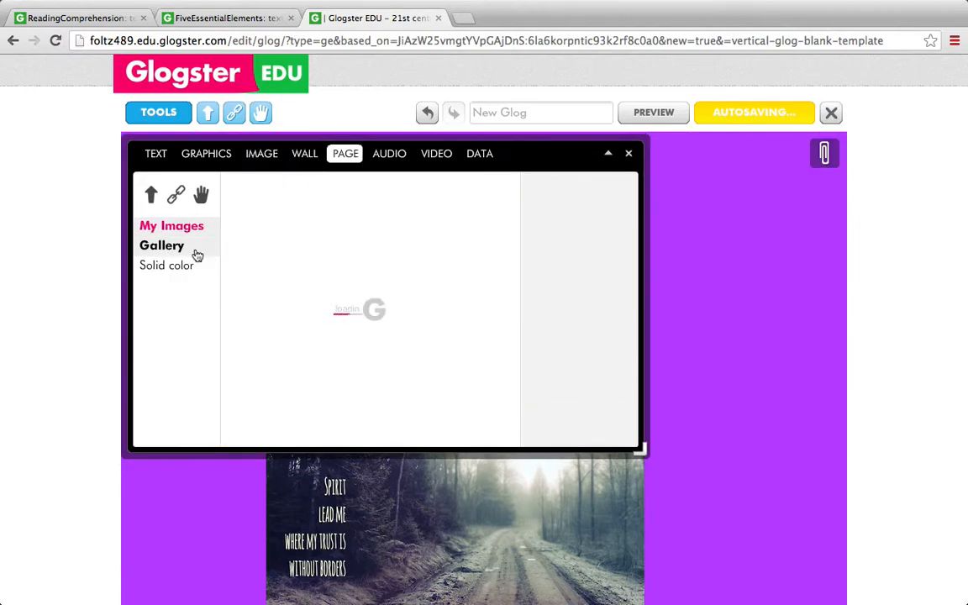
{"action": "left_click", "coordinate": [186, 265]}
{"action": "left_click", "coordinate": [407, 303]}
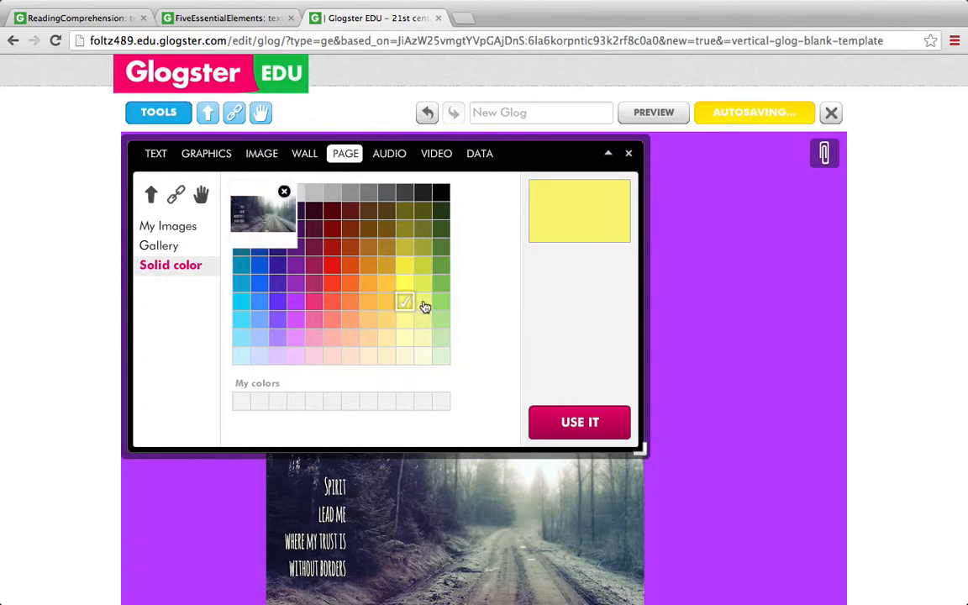
{"action": "left_click", "coordinate": [562, 421]}
Add the De La Soul track from My Audios to the glog
{"action": "left_click", "coordinate": [393, 157]}
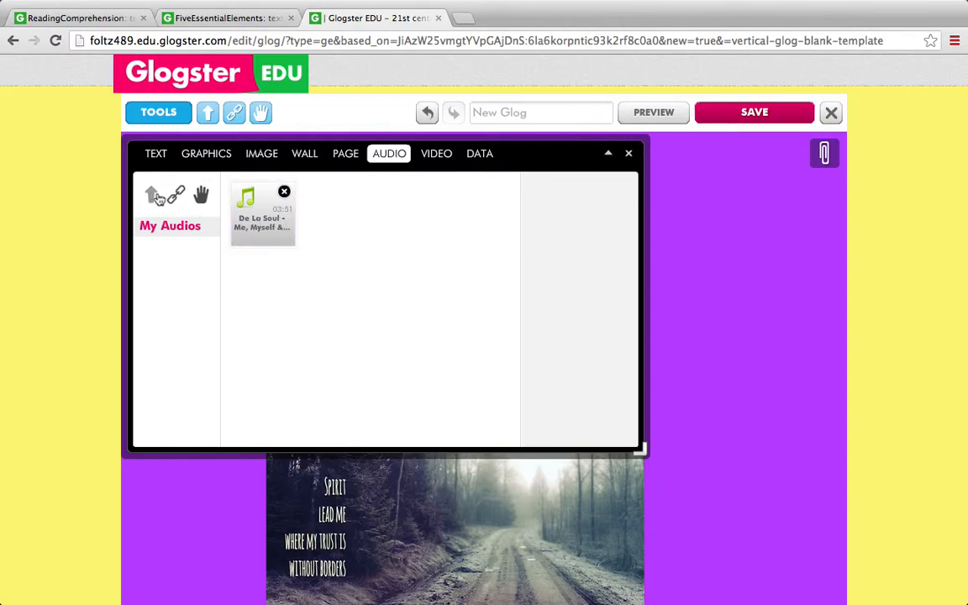
{"action": "left_click", "coordinate": [266, 236]}
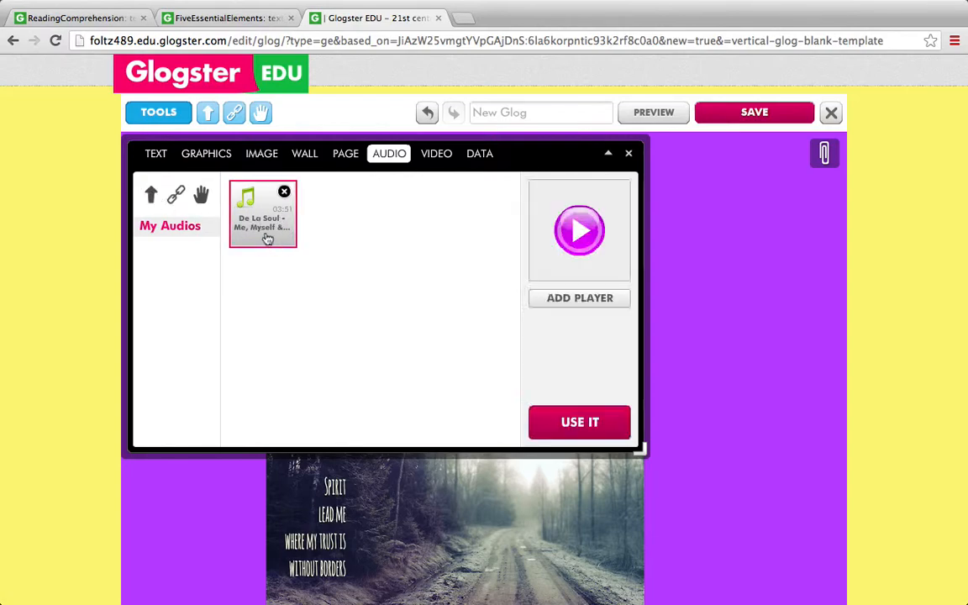
{"action": "left_click", "coordinate": [598, 426]}
Search YouTube videos for "divergent" and add the Divergent trailer to the glog
{"action": "left_click", "coordinate": [437, 153]}
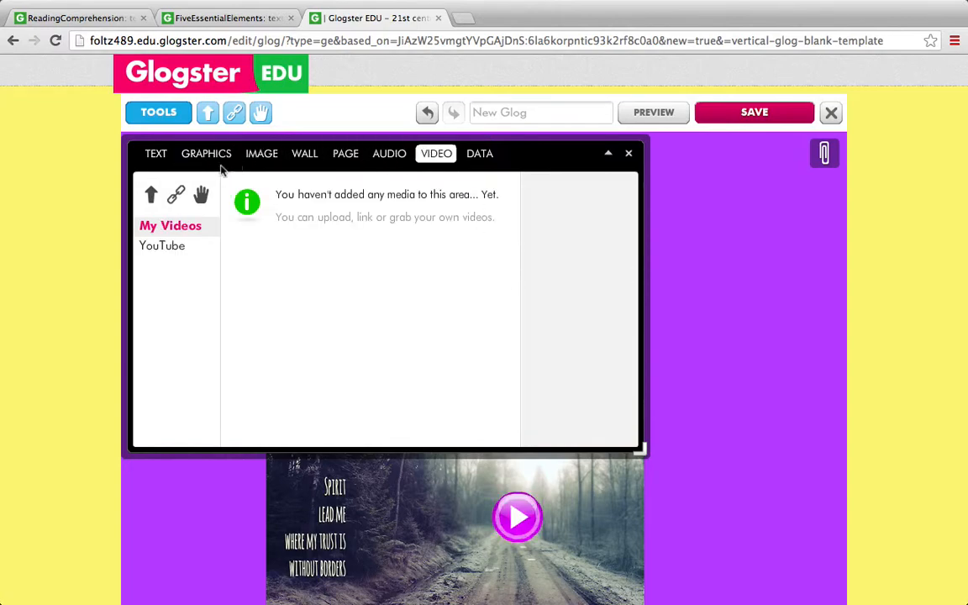
{"action": "left_click", "coordinate": [166, 252]}
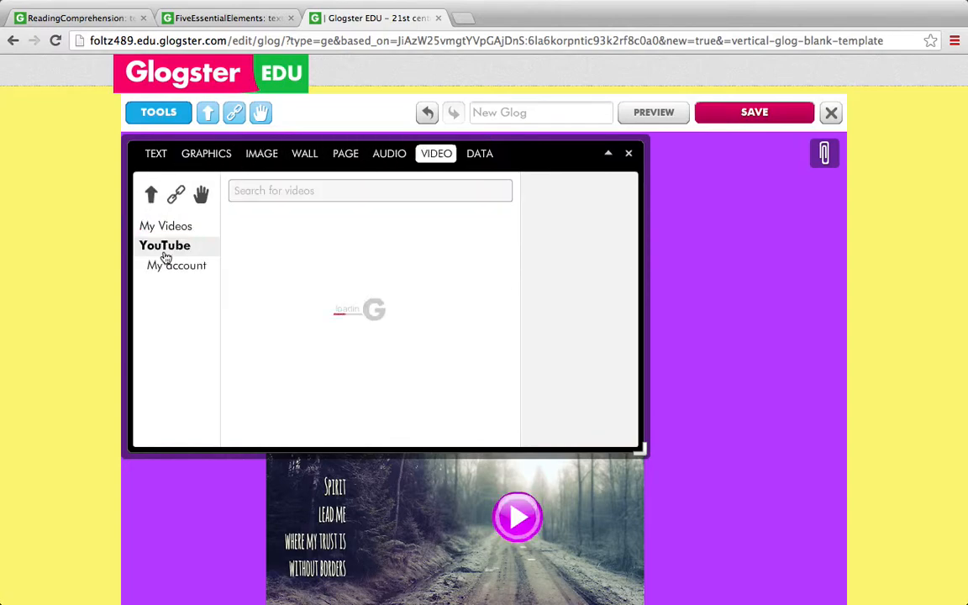
{"action": "left_click", "coordinate": [309, 191]}
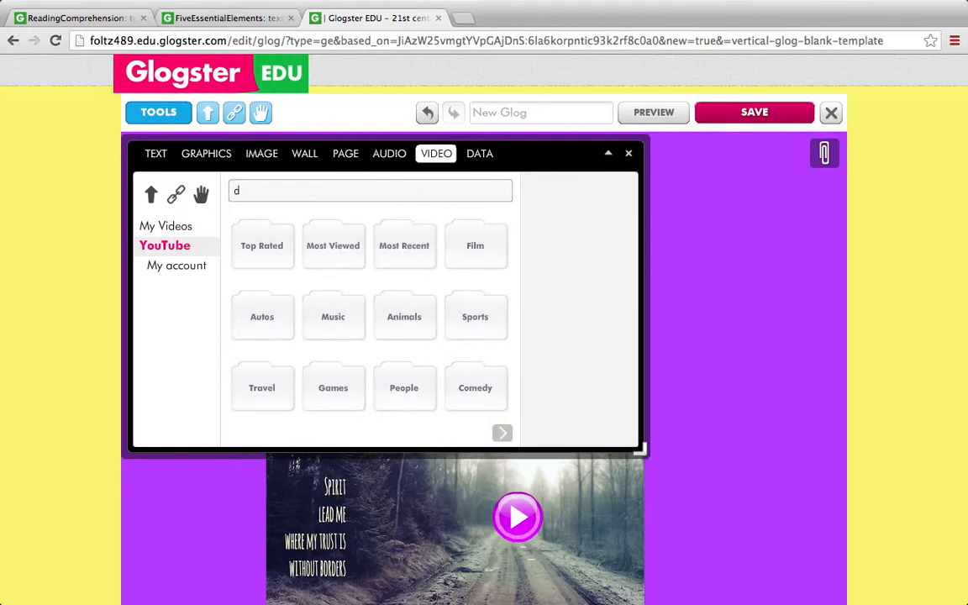
{"action": "key", "text": "Return"}
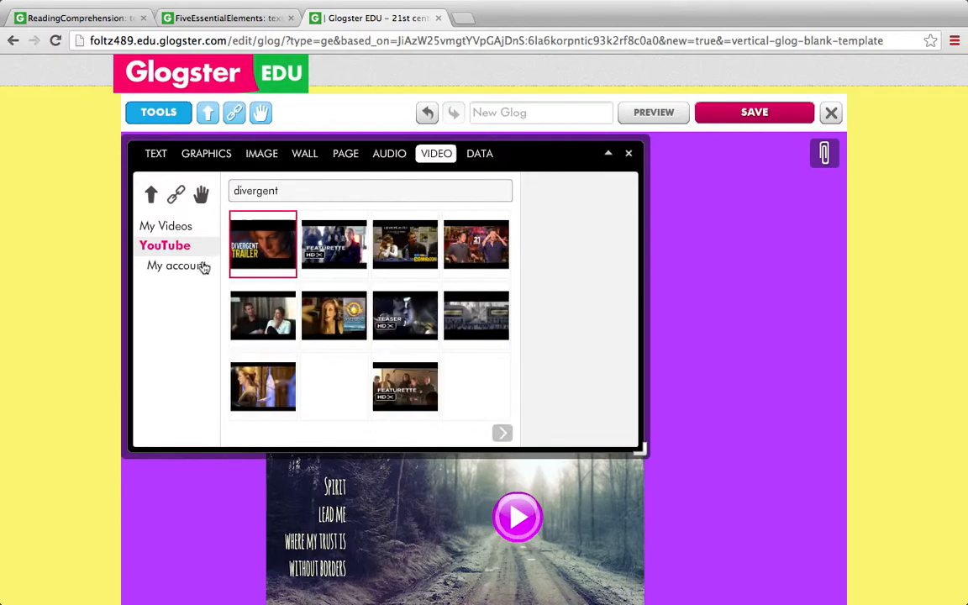
{"action": "left_click", "coordinate": [272, 259]}
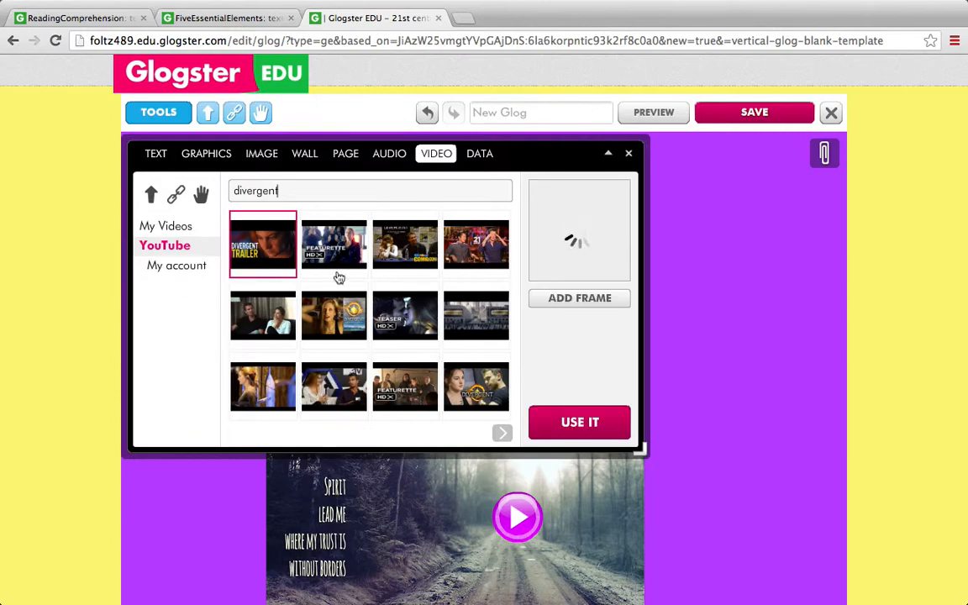
{"action": "left_click", "coordinate": [581, 422]}
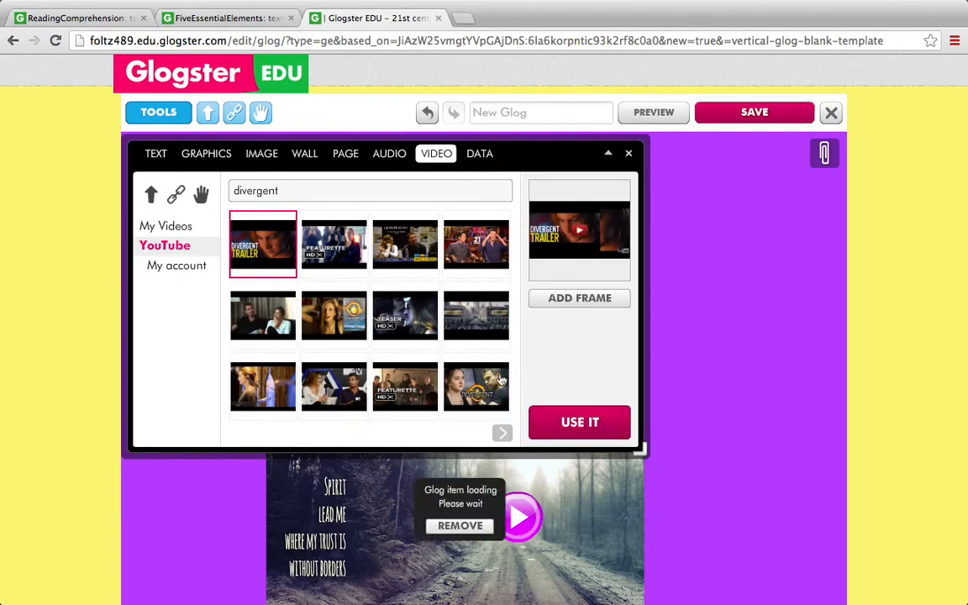
Show the Data media section and close the media tools window
{"action": "left_click", "coordinate": [491, 158]}
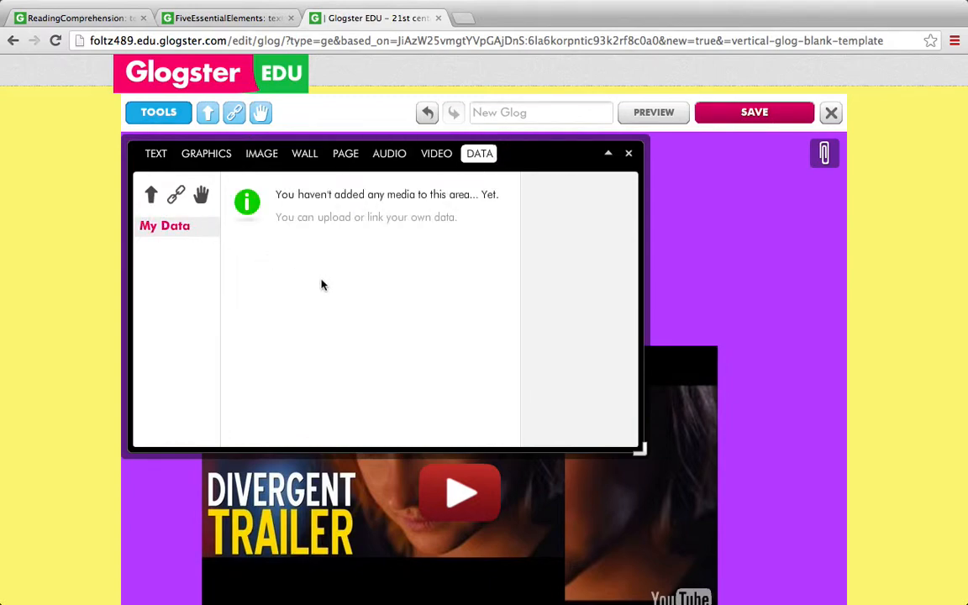
{"action": "left_click", "coordinate": [628, 155]}
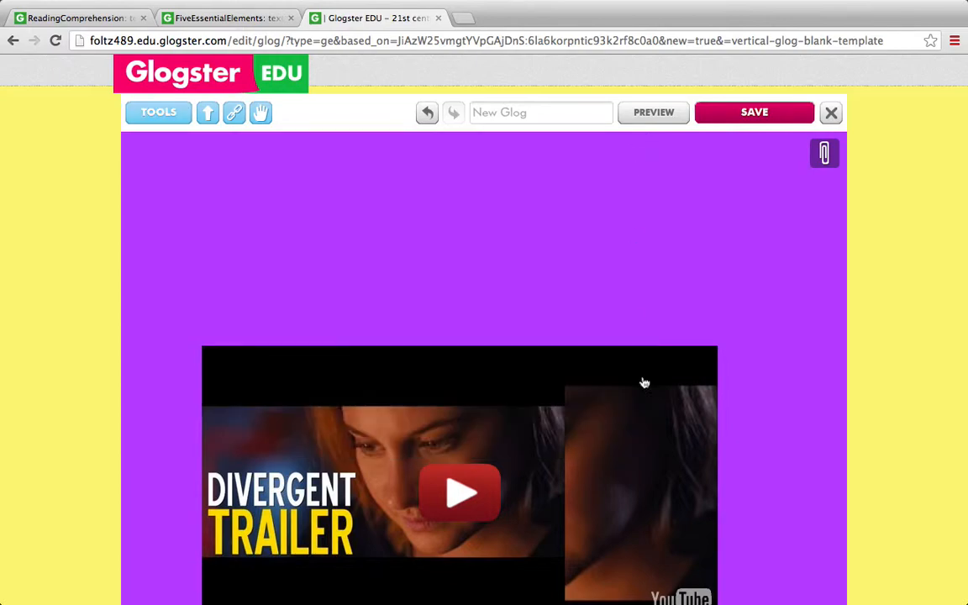
Move the Divergent trailer down below the stacked items and the forest road image to the glog's upper left
{"action": "scroll", "coordinate": [874, 284], "scroll_direction": "down", "scroll_amount": 6}
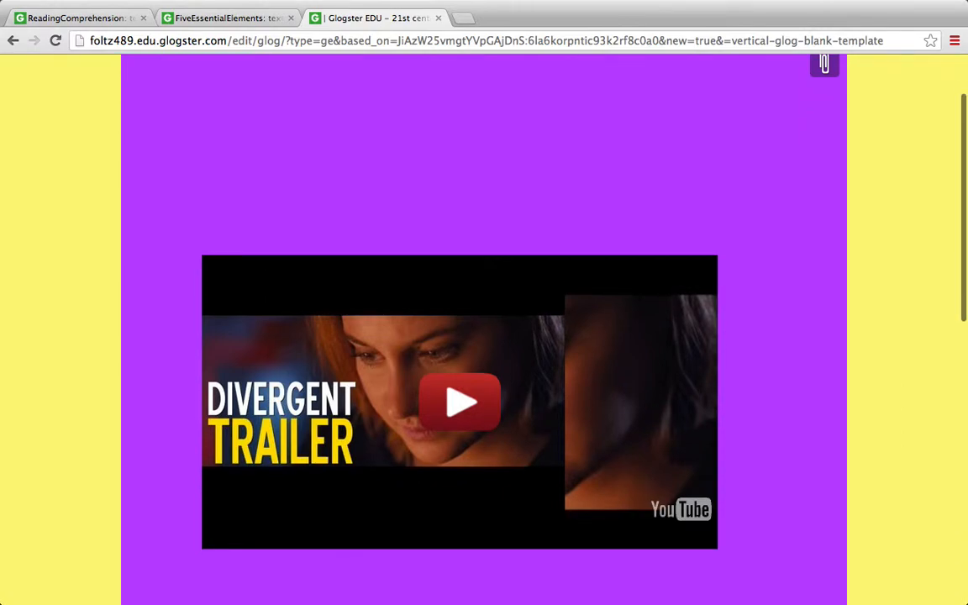
{"action": "left_click_drag", "start_coordinate": [480, 249], "coordinate": [562, 566]}
{"action": "left_click_drag", "start_coordinate": [420, 241], "coordinate": [284, 95]}
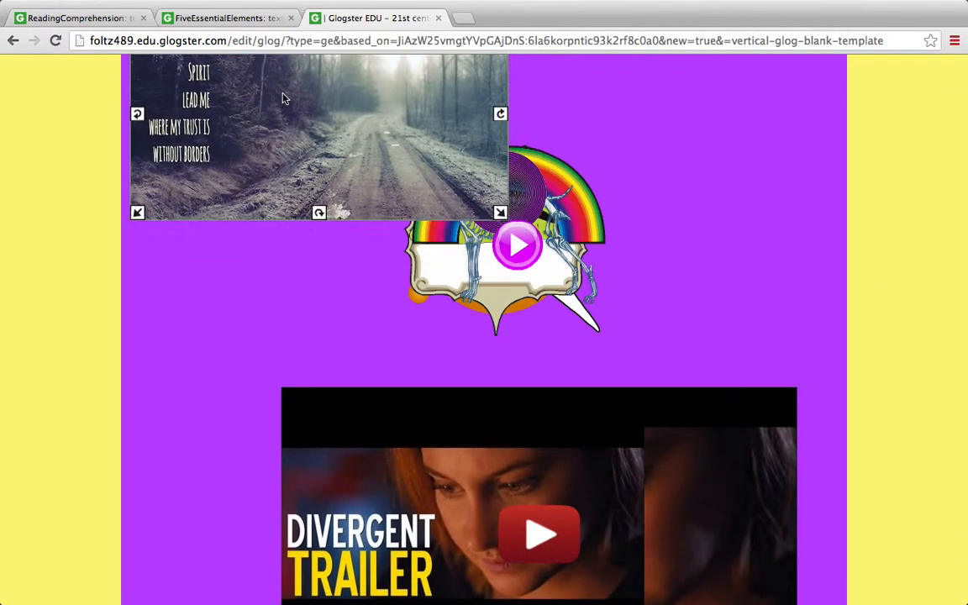
Move the dog skeleton out of the stack to just below the forest road image
{"action": "left_click", "coordinate": [432, 264]}
{"action": "left_click_drag", "start_coordinate": [319, 320], "coordinate": [152, 359]}
{"action": "left_click", "coordinate": [401, 372]}
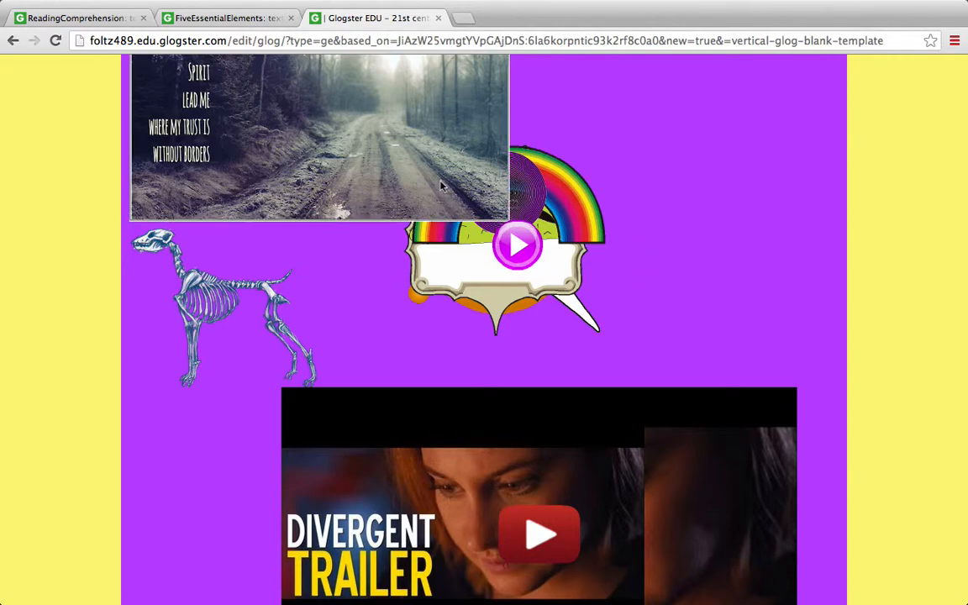
Move the purple concentric circle to the glog's right side and enlarge it, placing the rainbow and the audio play button above it
{"action": "left_click_drag", "start_coordinate": [537, 208], "coordinate": [760, 334]}
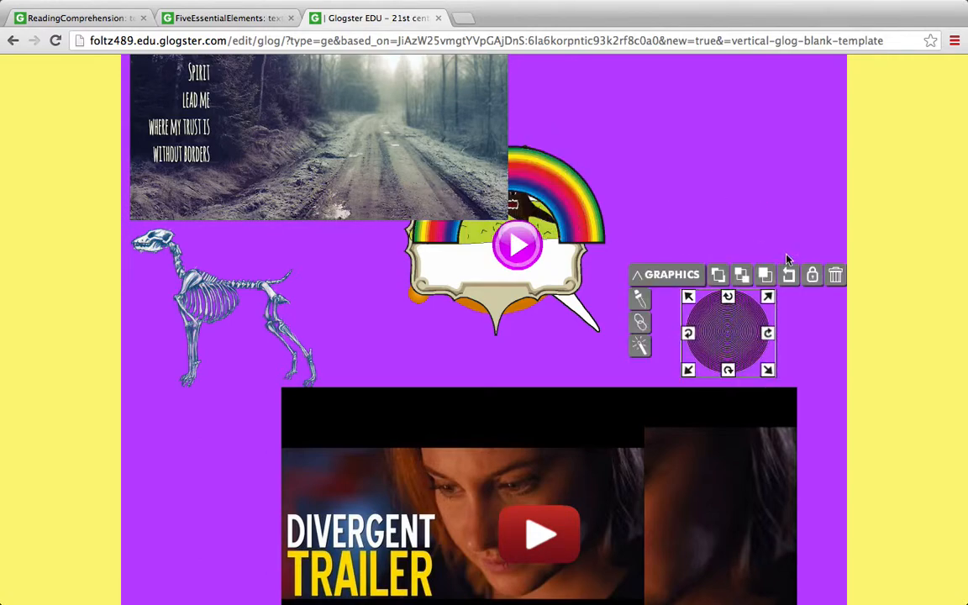
{"action": "left_click_drag", "start_coordinate": [767, 276], "coordinate": [840, 216]}
{"action": "left_click_drag", "start_coordinate": [562, 189], "coordinate": [799, 173]}
{"action": "left_click_drag", "start_coordinate": [518, 242], "coordinate": [791, 84]}
Spread out the remaining stack, placing the stump beside the trailer, the text bubbles above it and the ornate frame near the rainbow
{"action": "left_click_drag", "start_coordinate": [504, 231], "coordinate": [235, 514]}
{"action": "left_click_drag", "start_coordinate": [527, 250], "coordinate": [400, 324]}
{"action": "left_click_drag", "start_coordinate": [529, 266], "coordinate": [606, 318]}
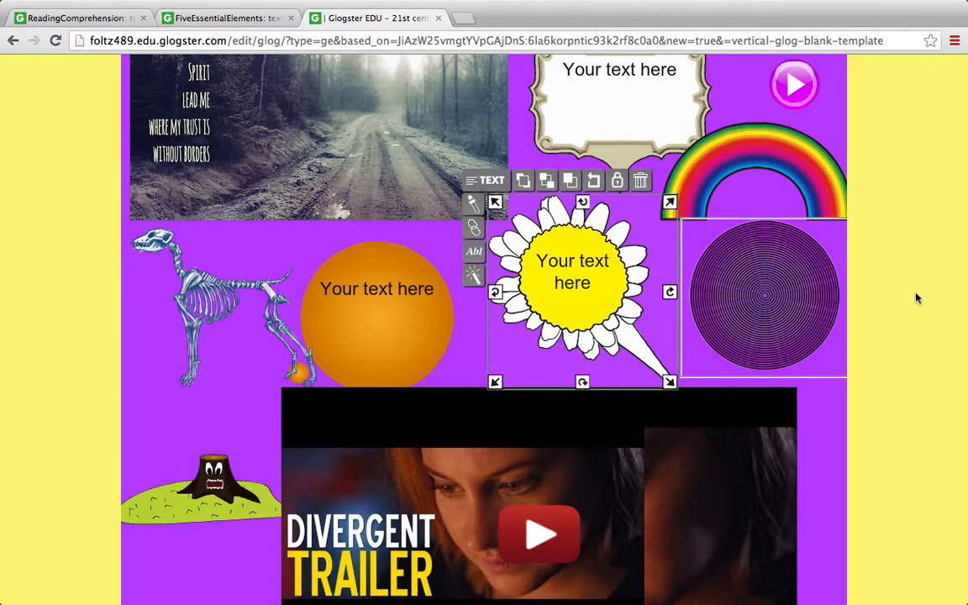
Format the placeholder text in the ornate white-framed bubble in the Ubuntu font and red
{"action": "scroll", "coordinate": [917, 297], "scroll_direction": "up", "scroll_amount": 3}
{"action": "left_click", "coordinate": [593, 204]}
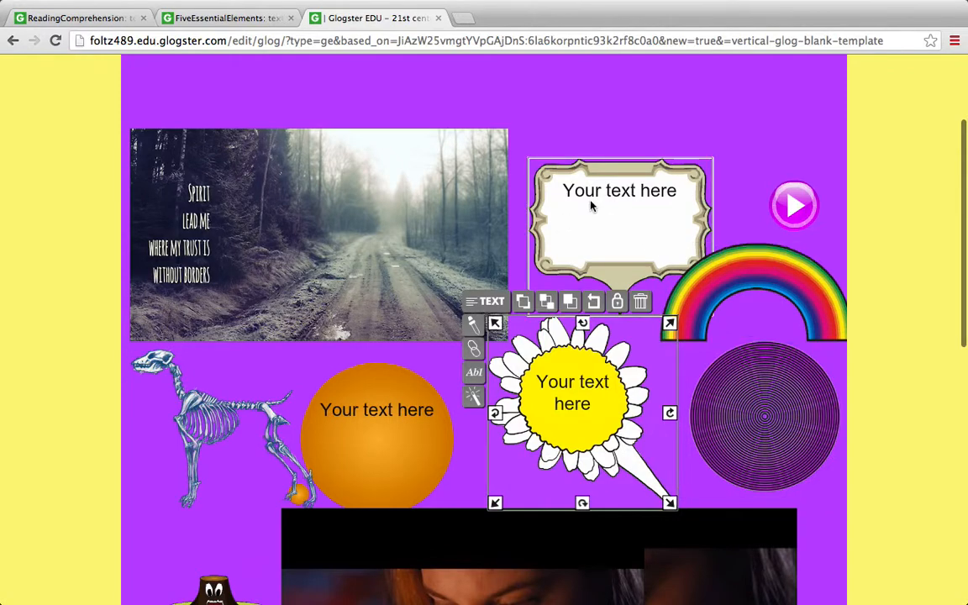
{"action": "double_click", "coordinate": [604, 192]}
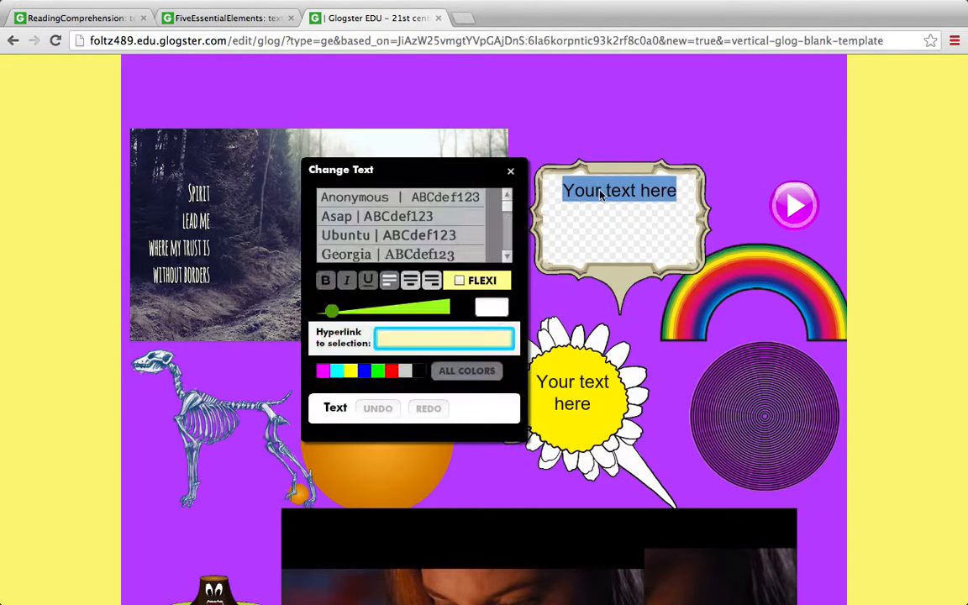
{"action": "left_click", "coordinate": [453, 238]}
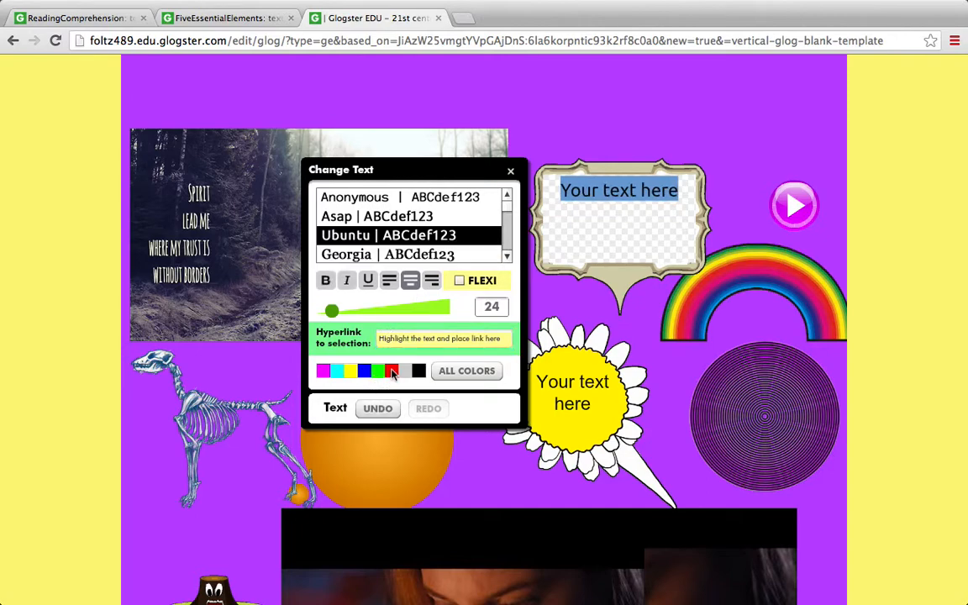
{"action": "left_click", "coordinate": [393, 371]}
Replace the ornate bubble's placeholder with "I love Glogster!!!" on two lines and close the text editor
{"action": "key", "text": "BackSpace"}
{"action": "type", "text": "I love"}
{"action": "key", "text": "Return"}
{"action": "type", "text": "Glo"}
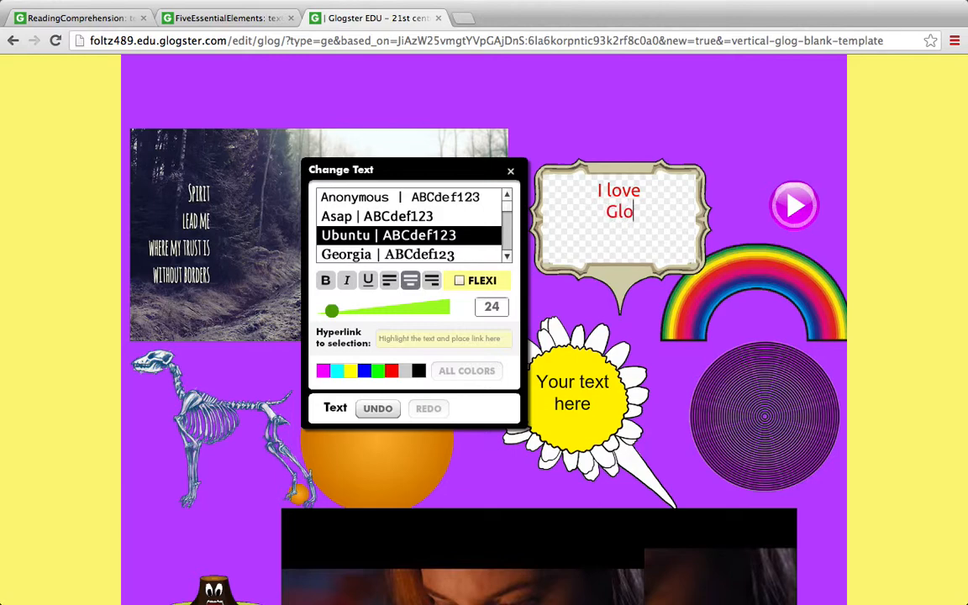
{"action": "type", "text": "gster!!!"}
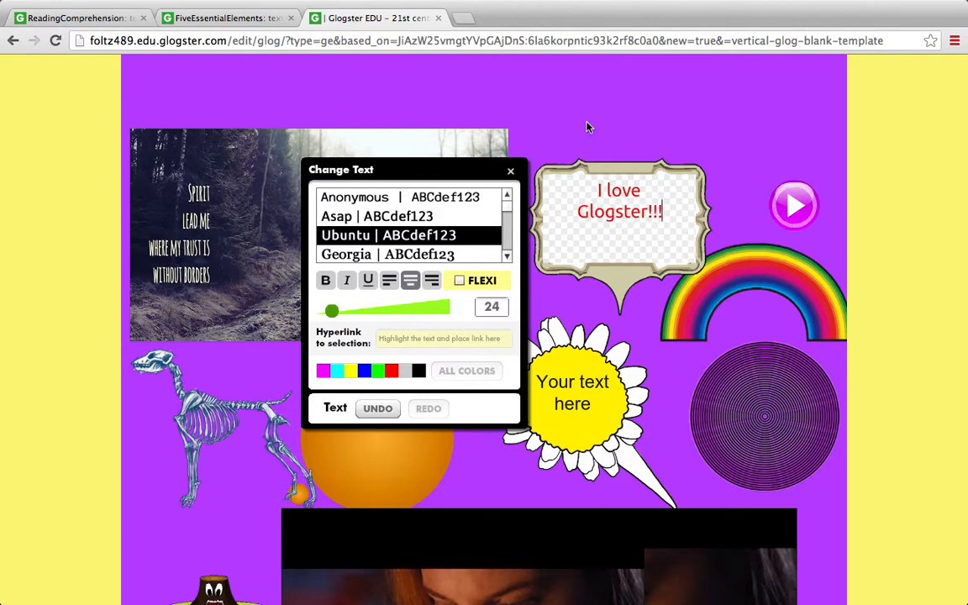
{"action": "left_click", "coordinate": [510, 171]}
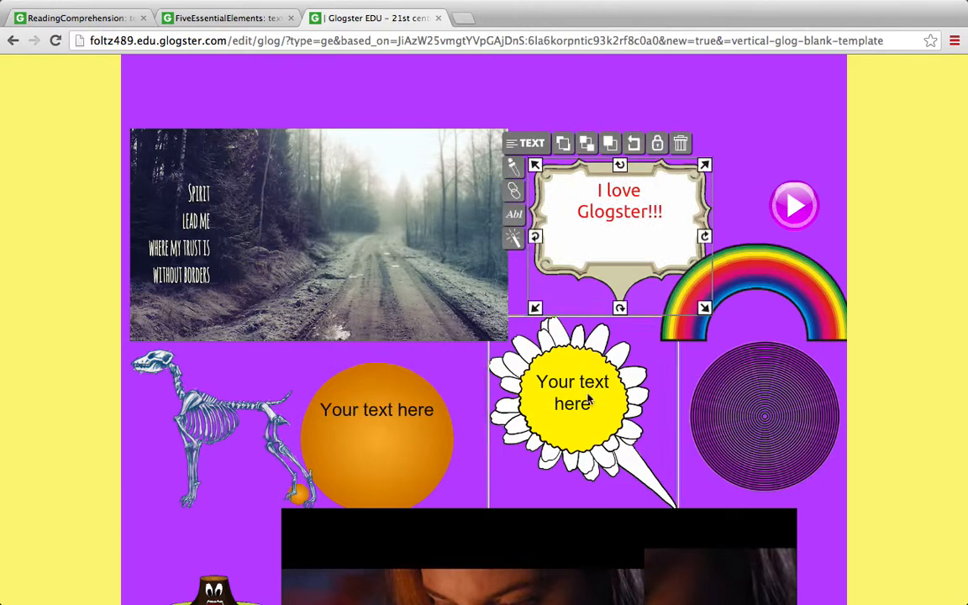
Replace the placeholder text in the white-petalled flower bubble with "Great Website :)" and close the text editor
{"action": "left_click", "coordinate": [563, 407]}
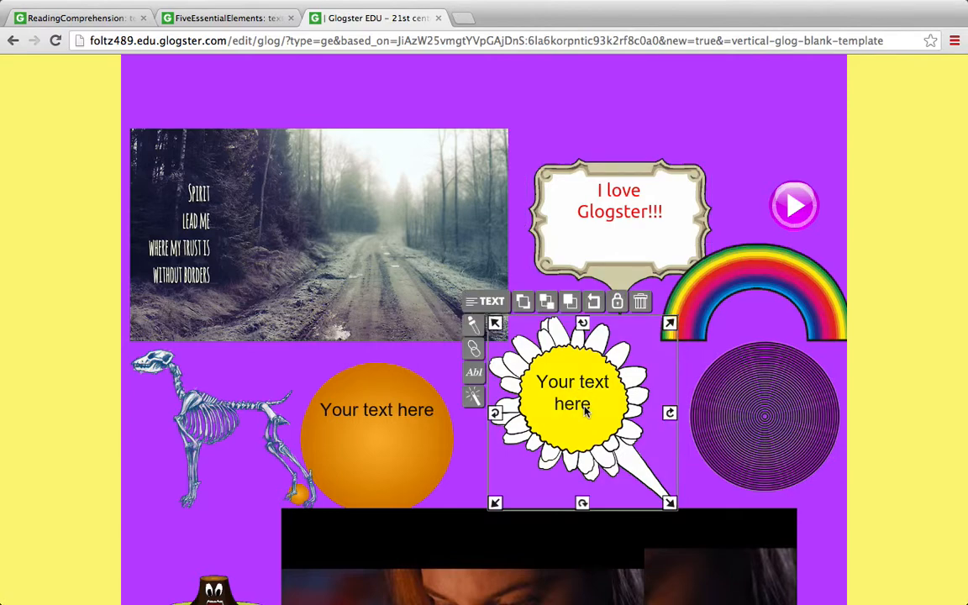
{"action": "double_click", "coordinate": [585, 411]}
{"action": "left_click", "coordinate": [584, 406]}
{"action": "left_click_drag", "start_coordinate": [597, 404], "coordinate": [492, 375]}
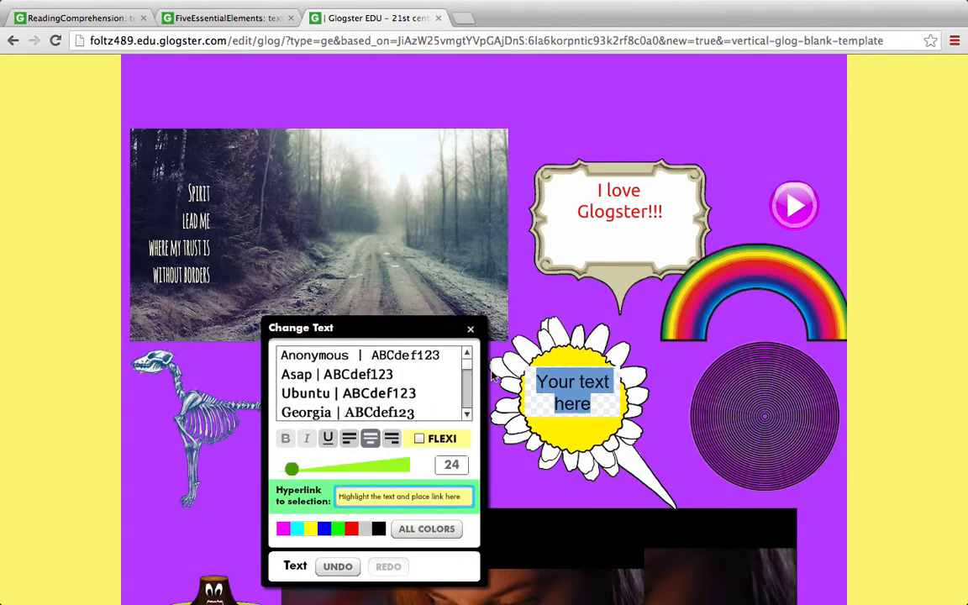
{"action": "type", "text": "Great Wesb"}
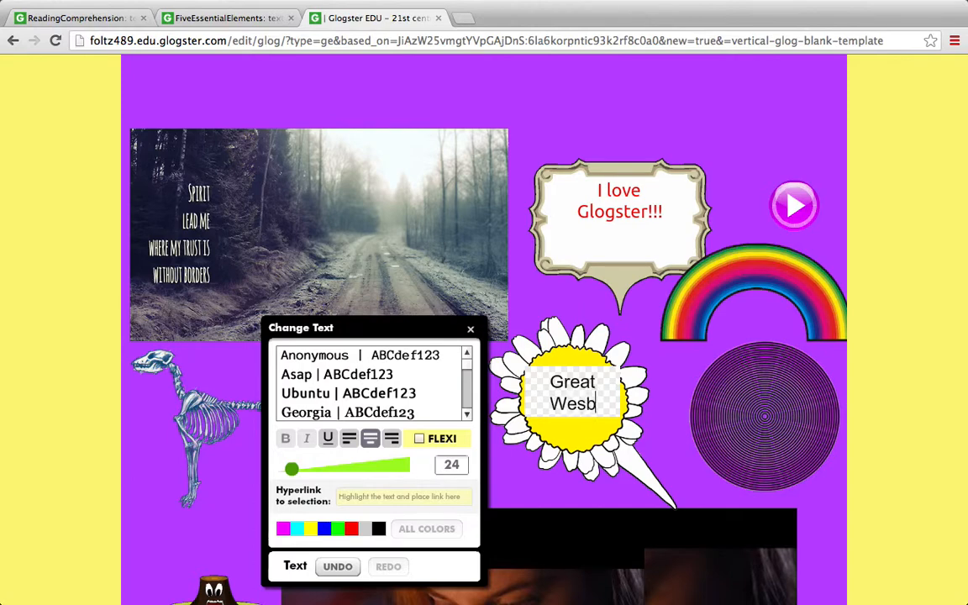
{"action": "key", "text": "BackSpace"}
{"action": "key", "text": "BackSpace"}
{"action": "type", "text": "bsite :)"}
{"action": "left_click", "coordinate": [470, 329]}
Nudge the orange circle bubble slightly up and set its placeholder text in the Halcyon font
{"action": "left_click", "coordinate": [367, 426]}
{"action": "left_click_drag", "start_coordinate": [367, 426], "coordinate": [376, 406]}
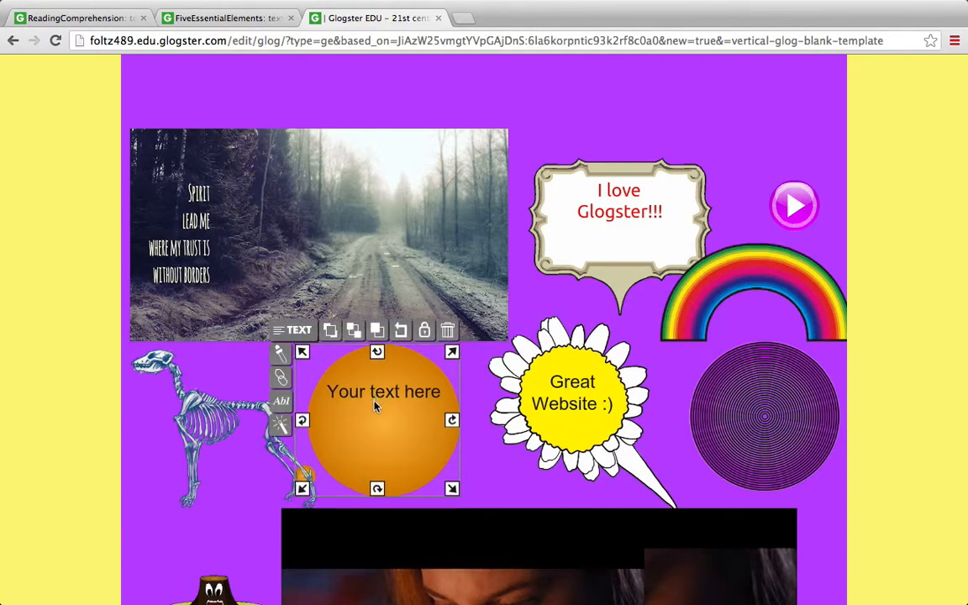
{"action": "double_click", "coordinate": [376, 406]}
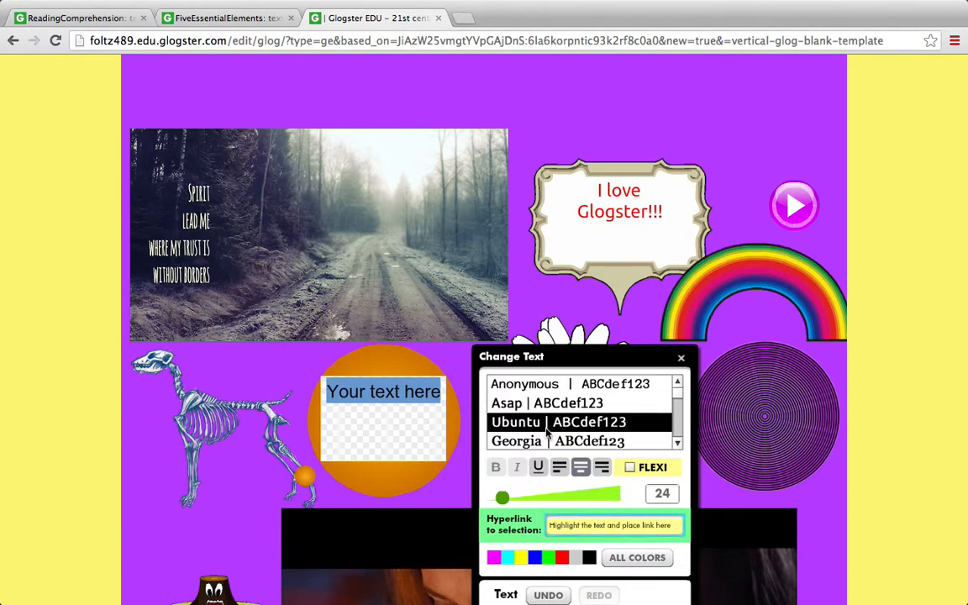
{"action": "scroll", "coordinate": [681, 408], "scroll_direction": "up", "scroll_amount": 3}
{"action": "scroll", "coordinate": [682, 408], "scroll_direction": "down", "scroll_amount": 3}
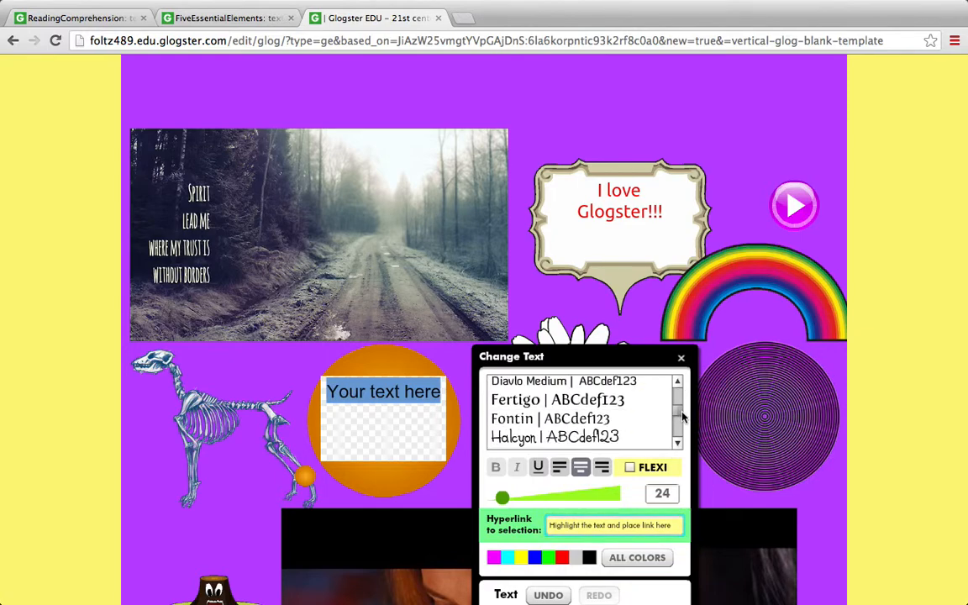
{"action": "left_click", "coordinate": [570, 430]}
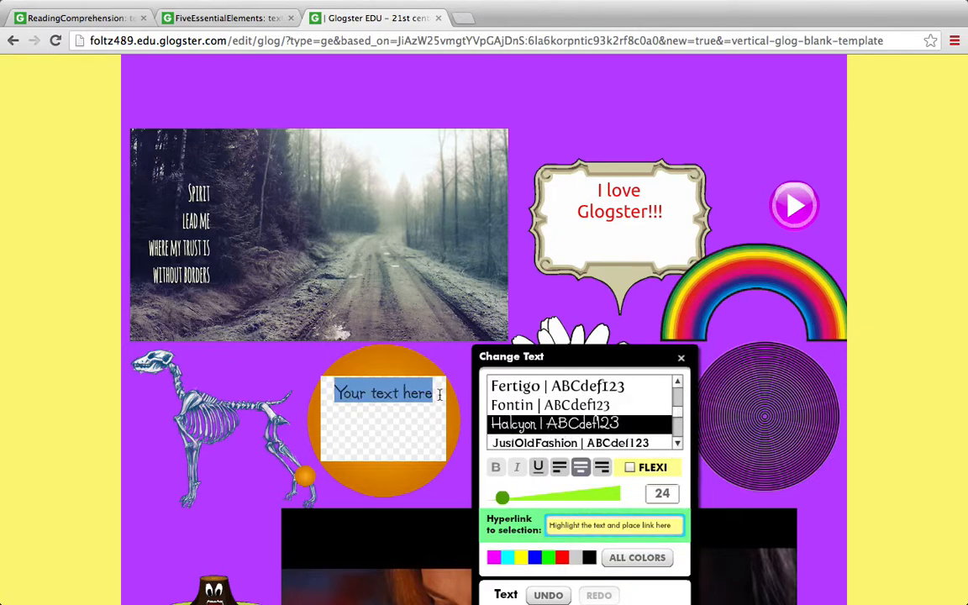
Replace the orange circle's placeholder with "Love using Glogster!" on three lines, close the text editor and deselect the circle
{"action": "key", "text": "BackSpace"}
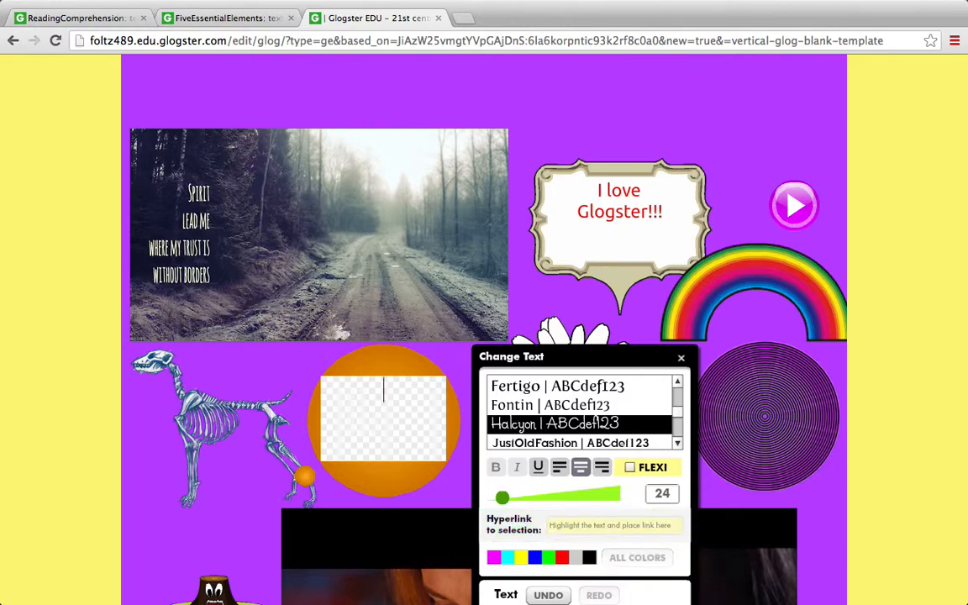
{"action": "type", "text": "Love"}
{"action": "key", "text": "Return"}
{"action": "type", "text": "using"}
{"action": "key", "text": "Return"}
{"action": "type", "text": "Glo"}
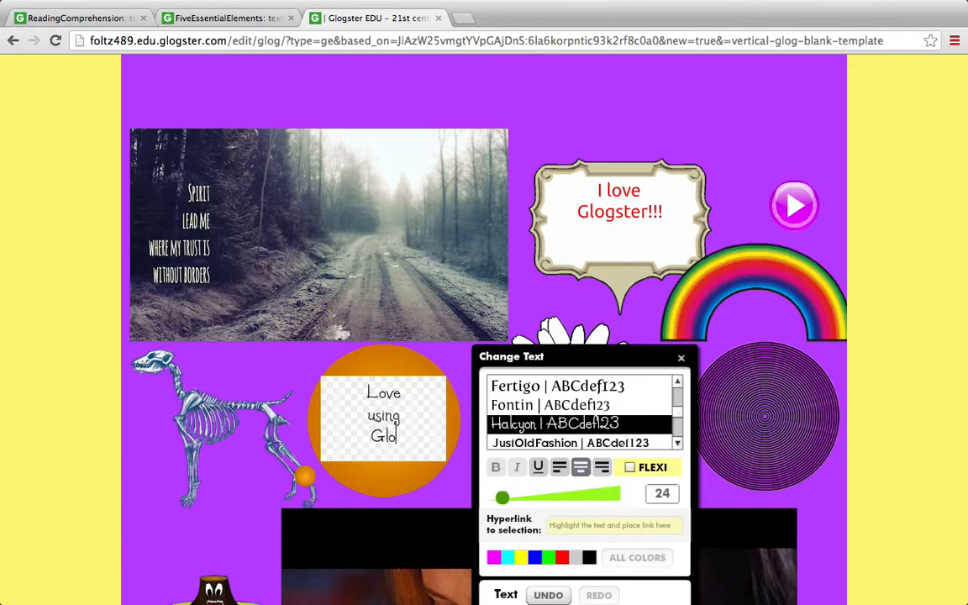
{"action": "type", "text": "gster!"}
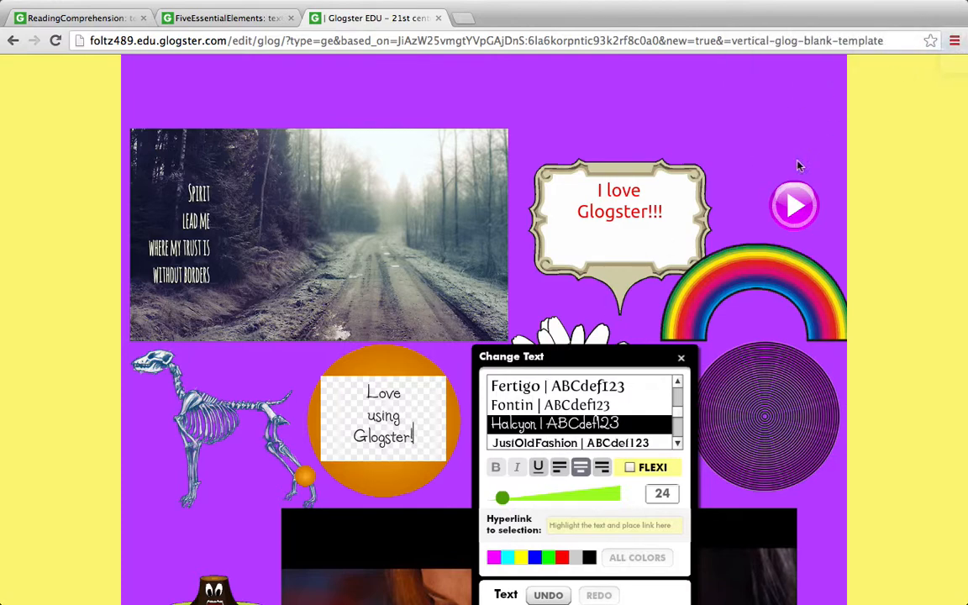
{"action": "left_click", "coordinate": [680, 358]}
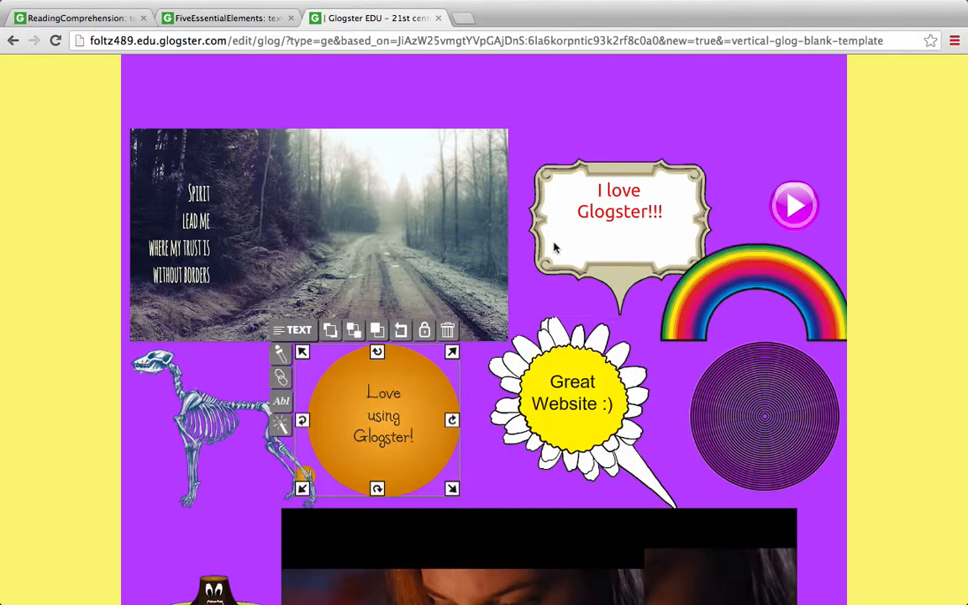
{"action": "left_click", "coordinate": [578, 88]}
Save the glog under the name "Technology Rules!"
{"action": "scroll", "coordinate": [891, 384], "scroll_direction": "down", "scroll_amount": 5}
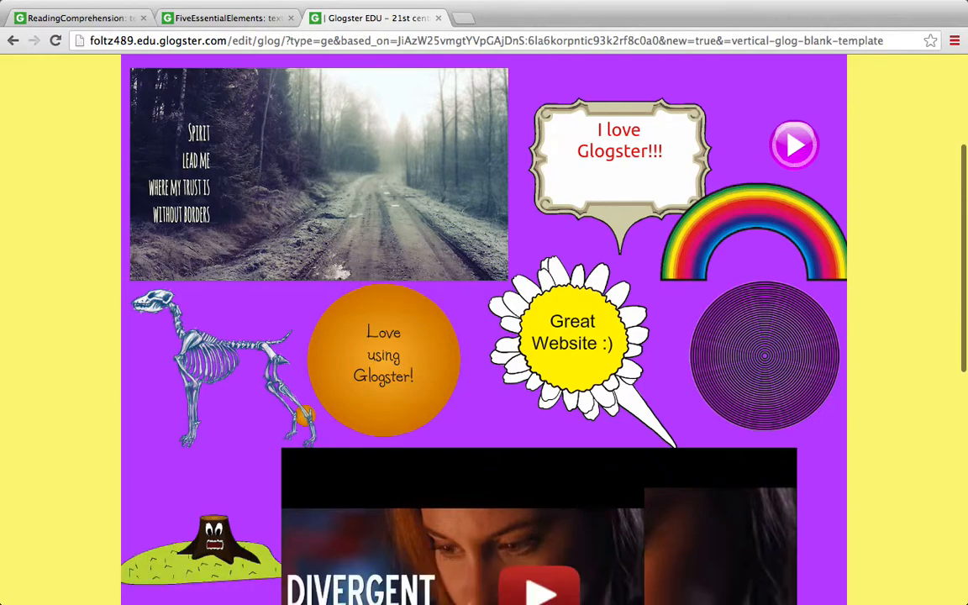
{"action": "scroll", "coordinate": [484, 328], "scroll_direction": "down", "scroll_amount": 1}
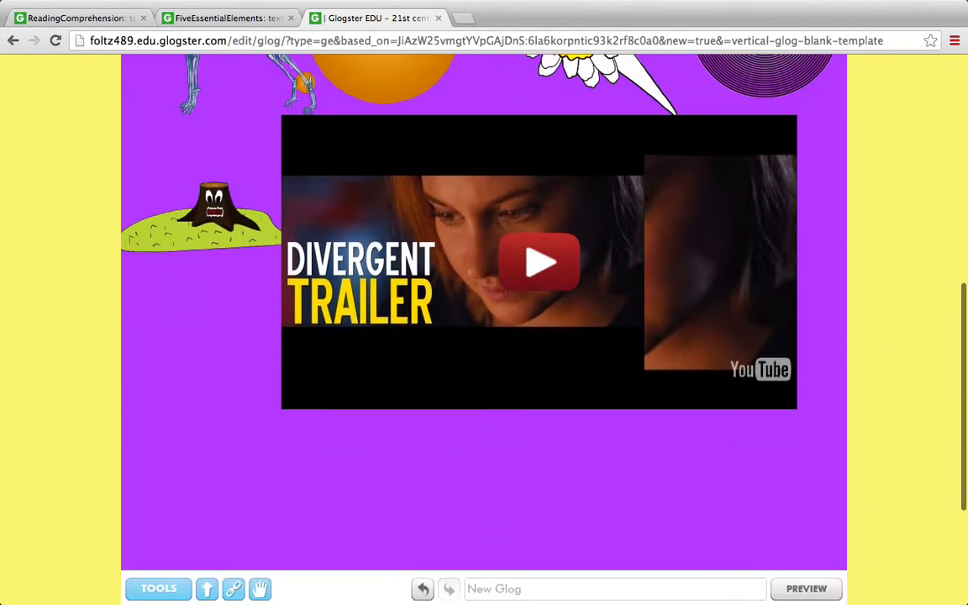
{"action": "scroll", "coordinate": [484, 328], "scroll_direction": "up", "scroll_amount": 6}
{"action": "left_click_drag", "start_coordinate": [963, 233], "coordinate": [961, 200]}
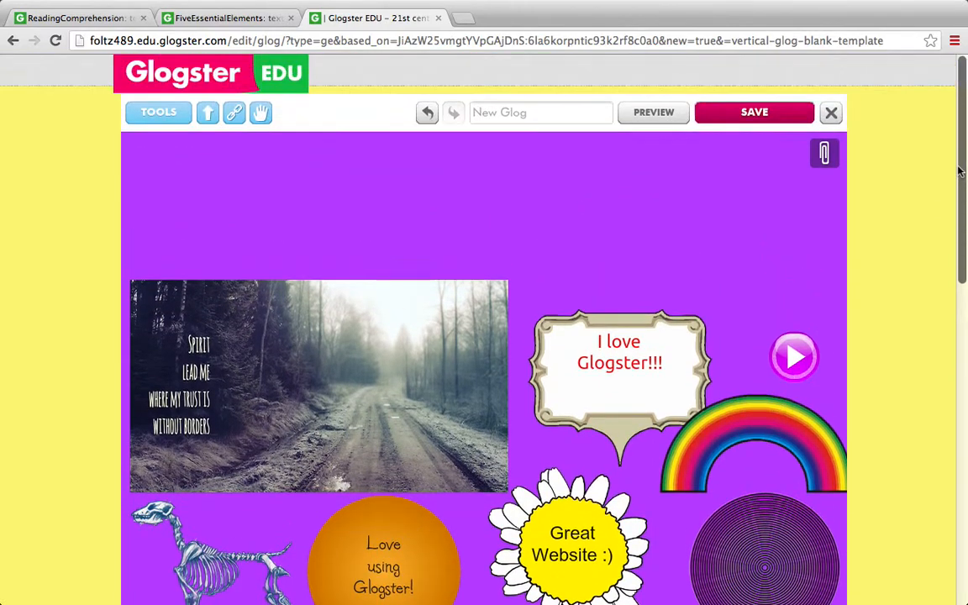
{"action": "left_click", "coordinate": [755, 115]}
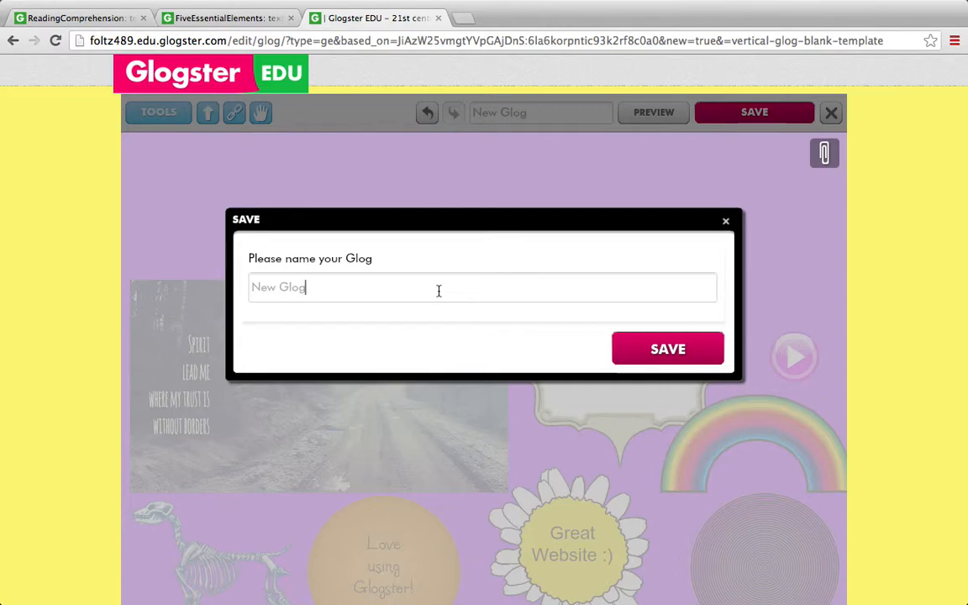
{"action": "left_click", "coordinate": [284, 286]}
{"action": "type", "text": "Techno"}
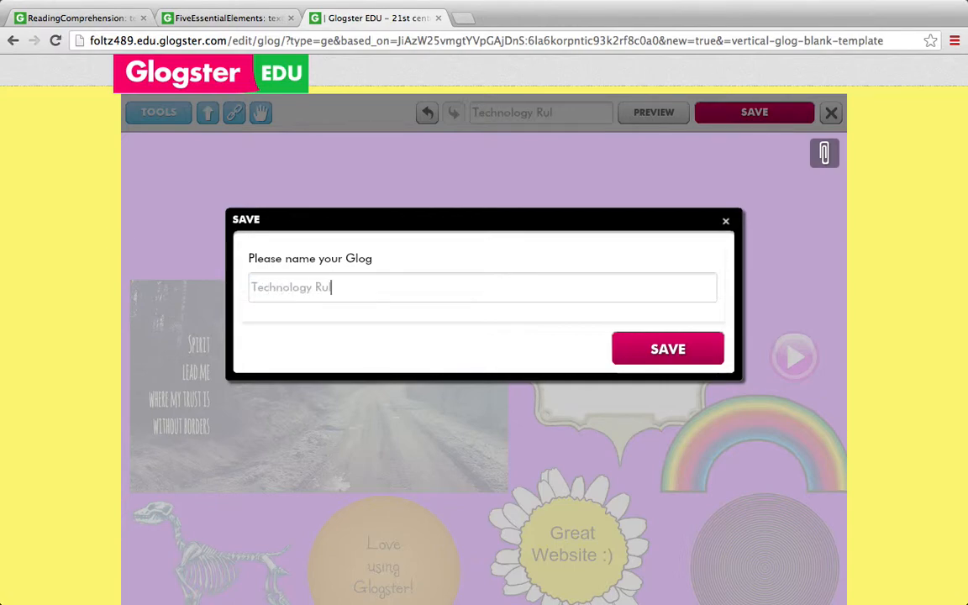
{"action": "left_click", "coordinate": [670, 356]}
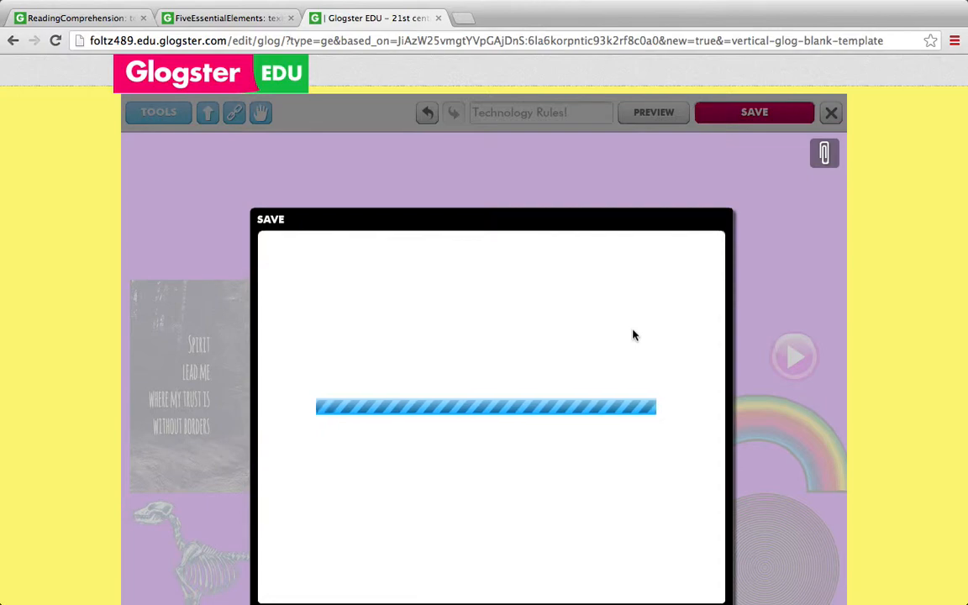
Classify the glog under Language Arts with the subject Reading Comprehension and grade 6
{"action": "left_click", "coordinate": [469, 254]}
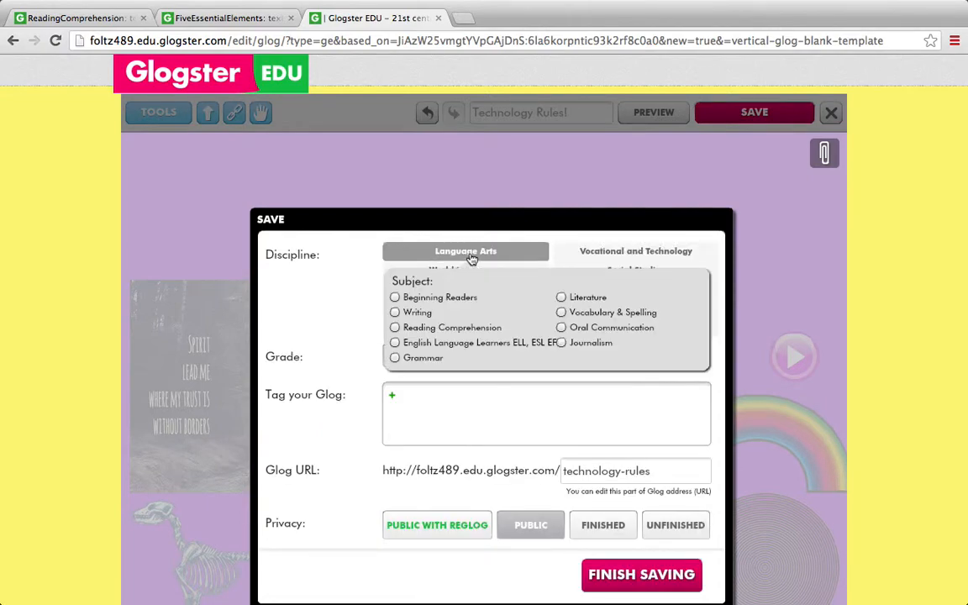
{"action": "left_click", "coordinate": [395, 330]}
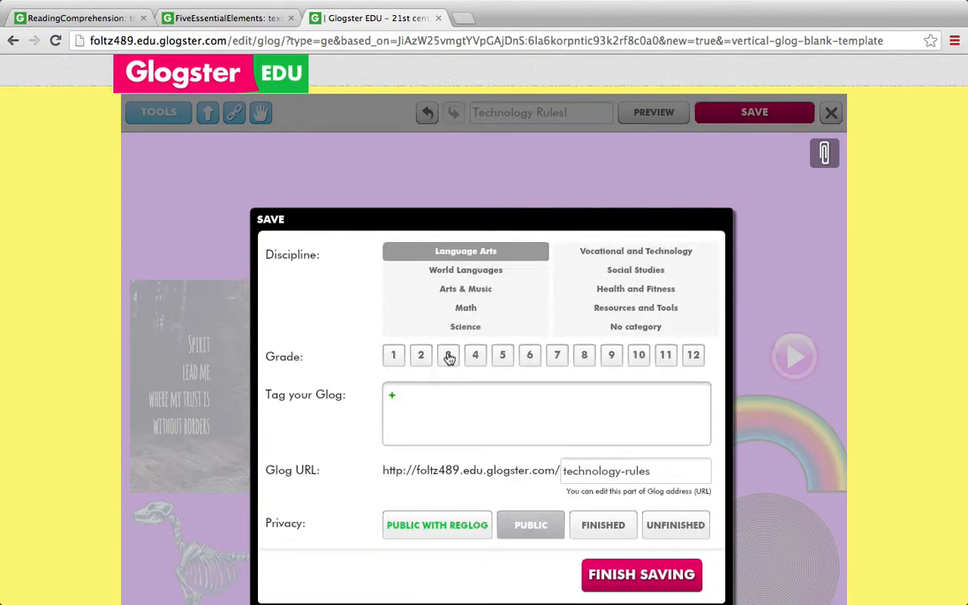
{"action": "left_click", "coordinate": [528, 359]}
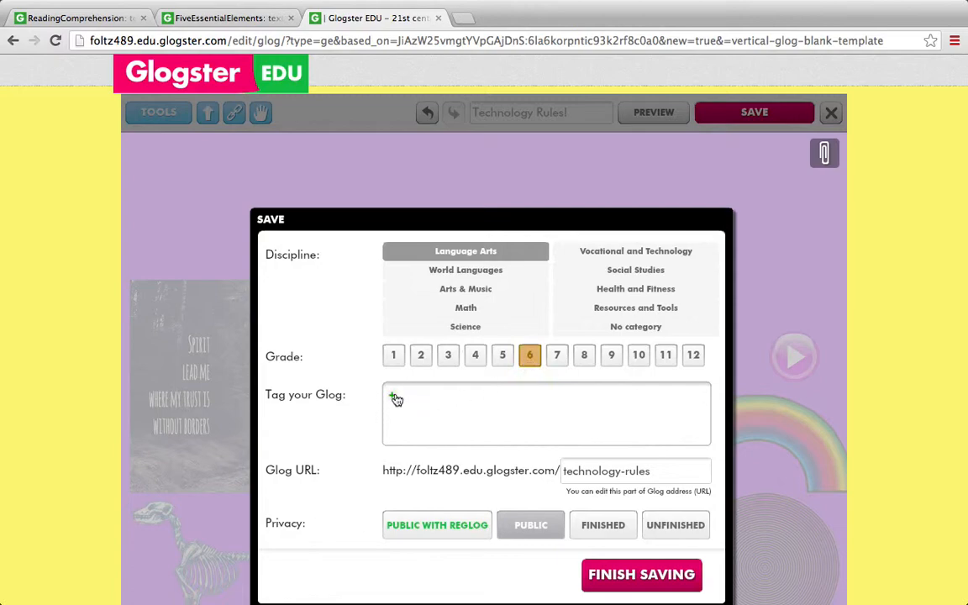
Tag the glog with "fun", "awesome" and "love this website"
{"action": "type", "text": "fun"}
{"action": "key", "text": "Return"}
{"action": "type", "text": "awesome"}
{"action": "key", "text": "Return"}
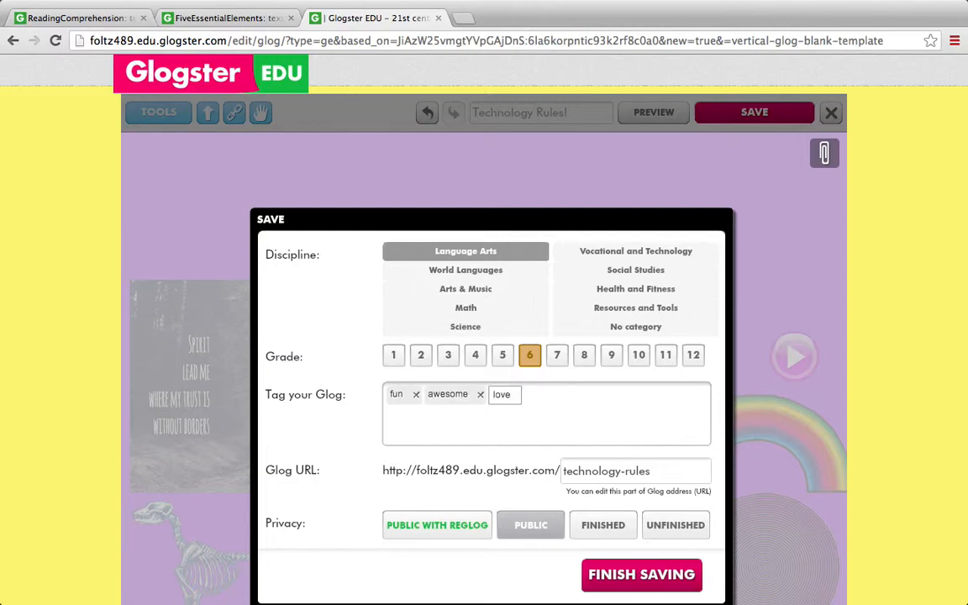
{"action": "key", "text": "Return"}
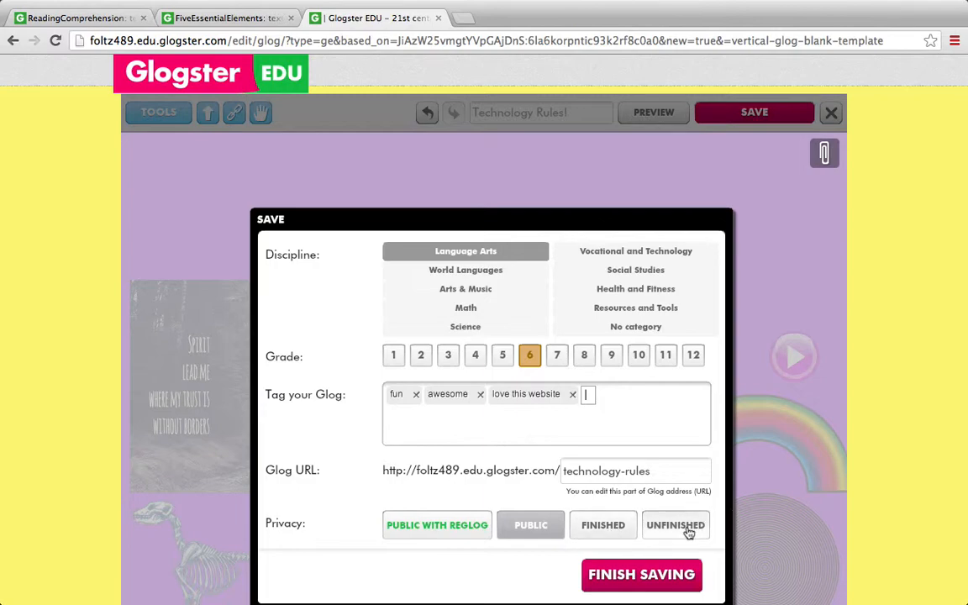
Set the glog's privacy to Finished, complete the save and open the saved glog for viewing
{"action": "left_click", "coordinate": [603, 525]}
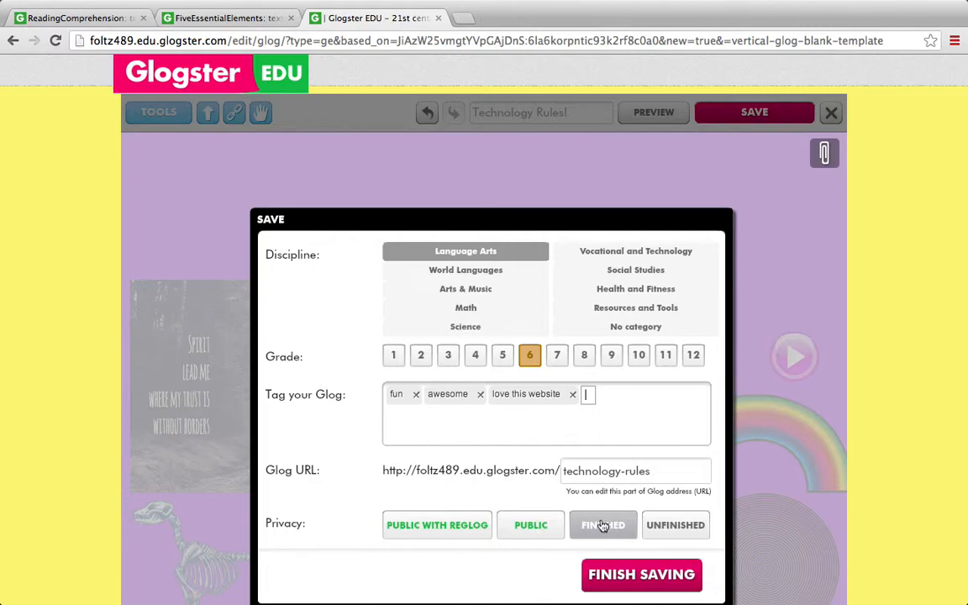
{"action": "left_click", "coordinate": [616, 578]}
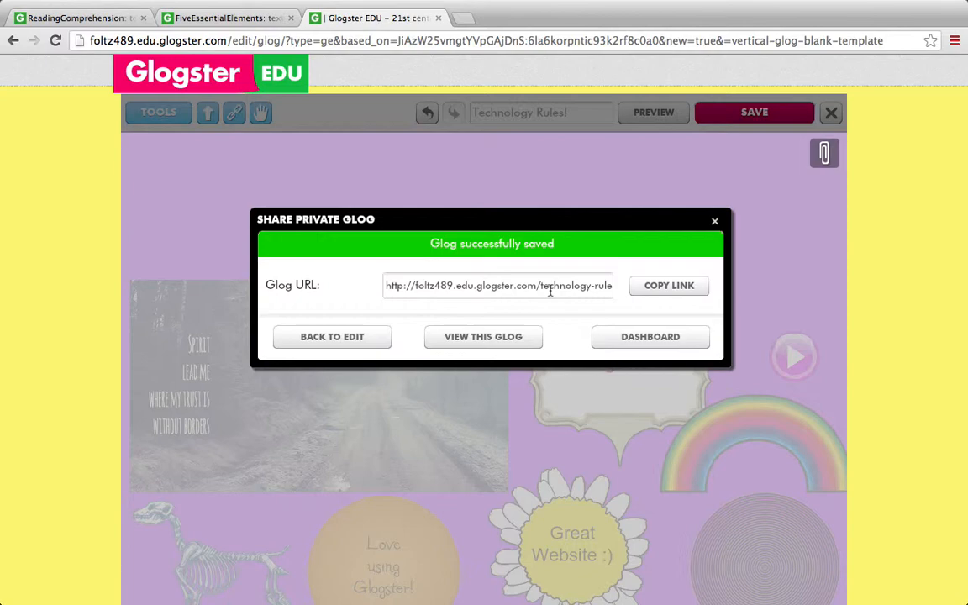
{"action": "left_click", "coordinate": [490, 348]}
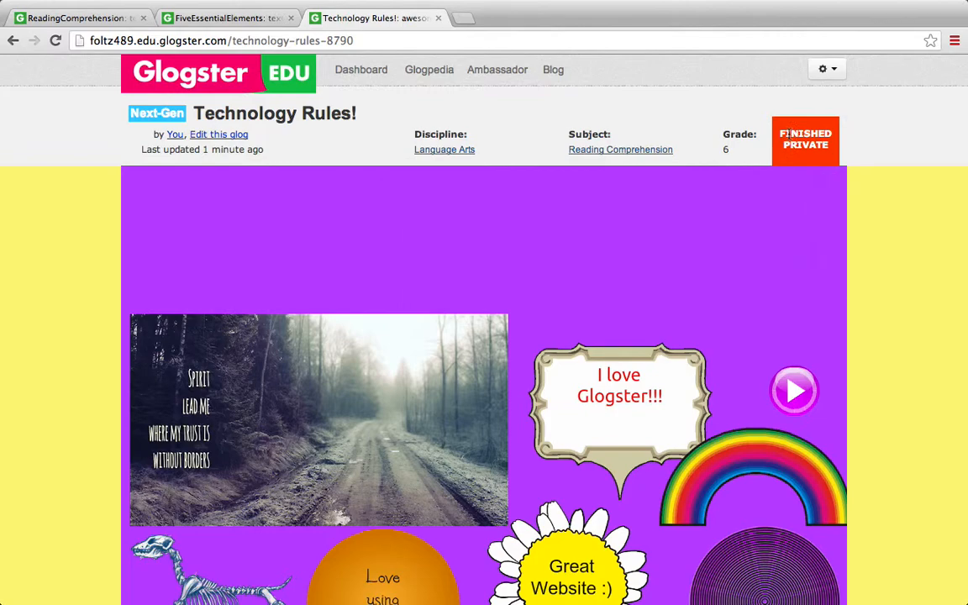
View the saved glog in full-screen mode and return to the normal page view
{"action": "mouse_move", "coordinate": [757, 271]}
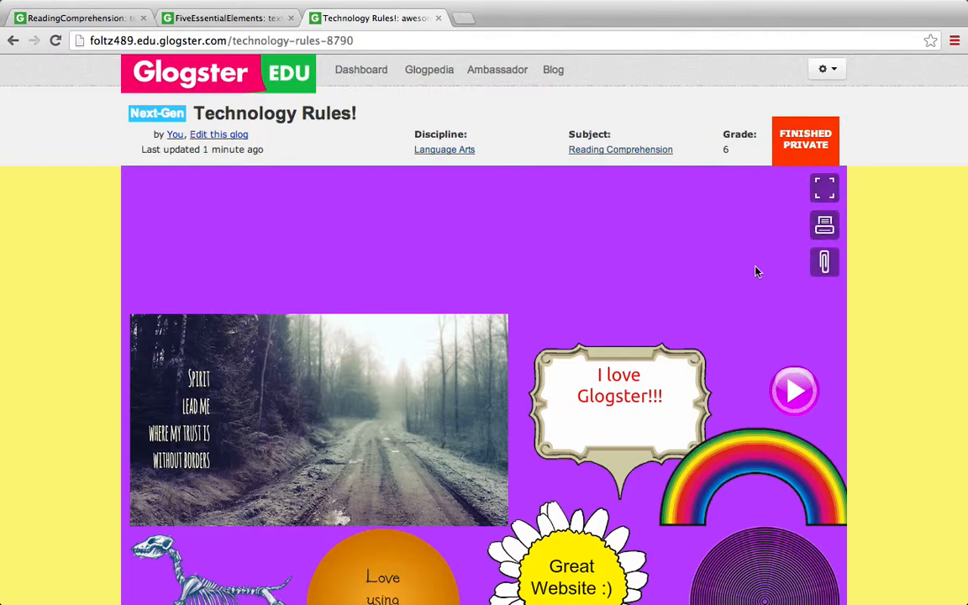
{"action": "left_click", "coordinate": [824, 189]}
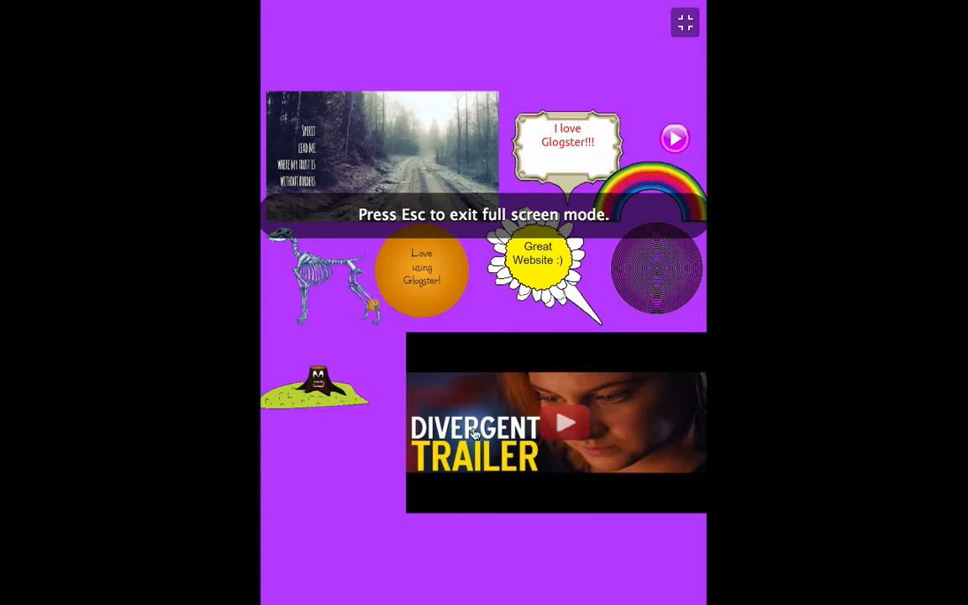
{"action": "left_click", "coordinate": [685, 25]}
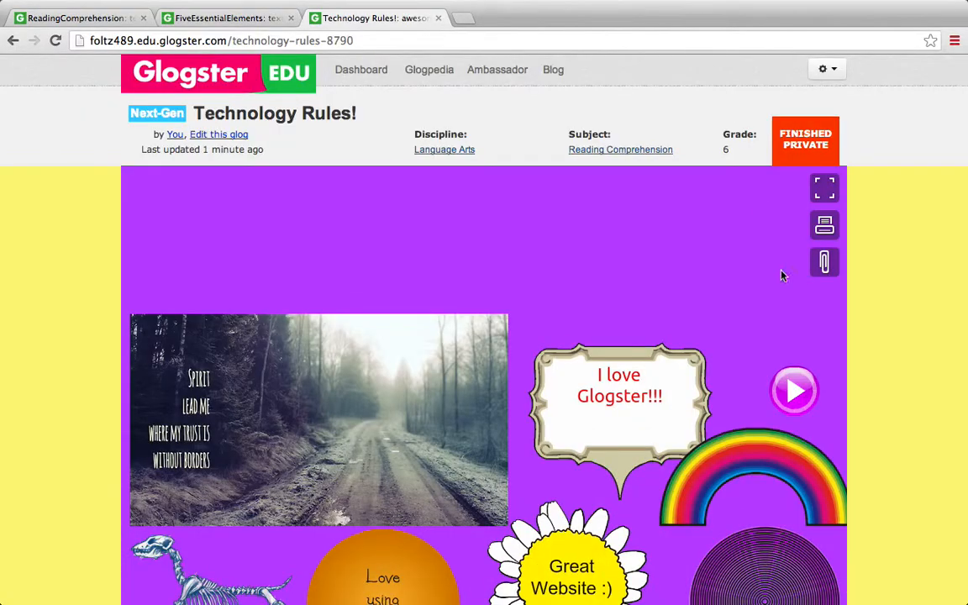
Play the Divergent trailer video in the saved glog briefly and pause it
{"action": "scroll", "coordinate": [942, 347], "scroll_direction": "down", "scroll_amount": 5}
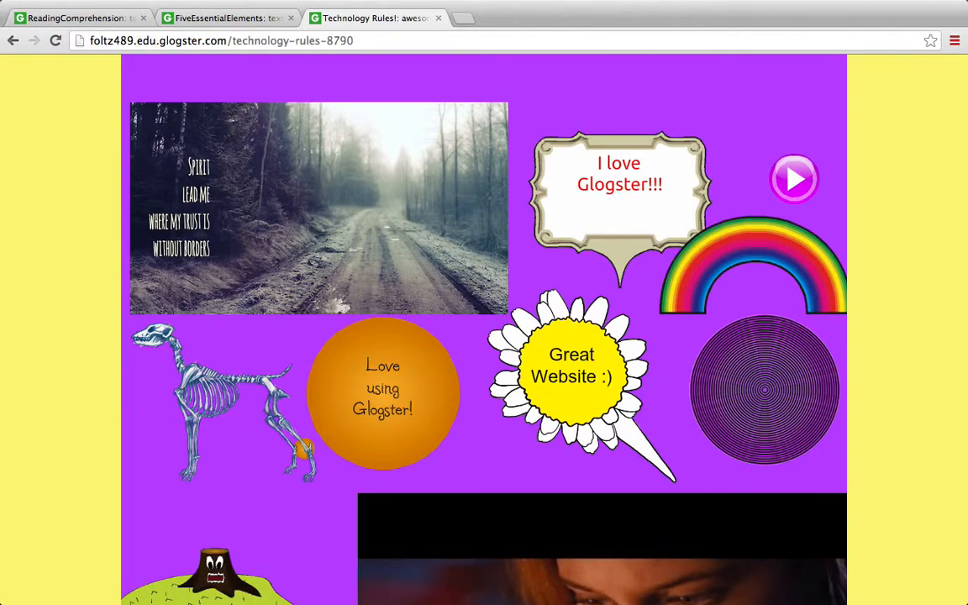
{"action": "scroll", "coordinate": [659, 354], "scroll_direction": "down", "scroll_amount": 6}
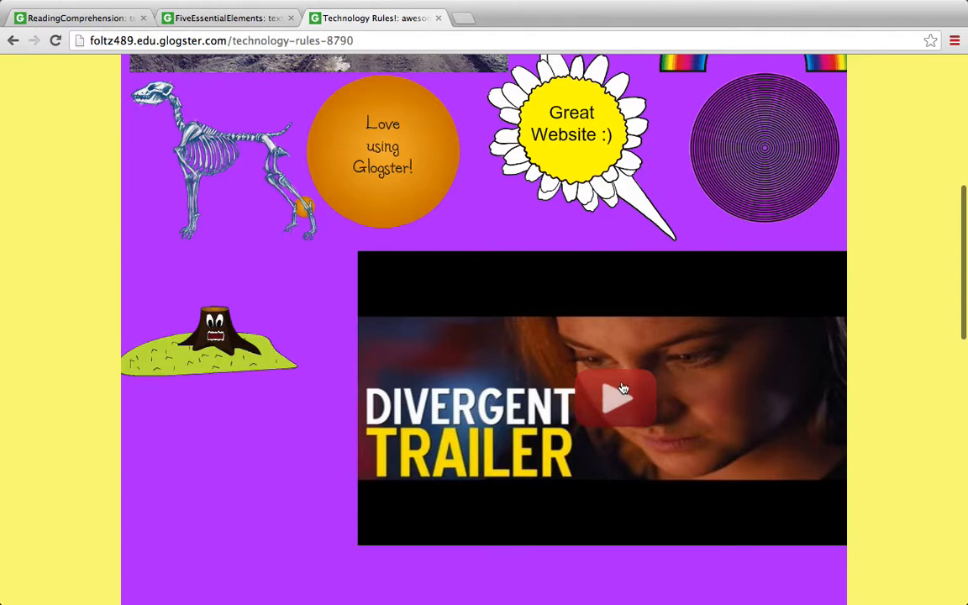
{"action": "left_click", "coordinate": [623, 388]}
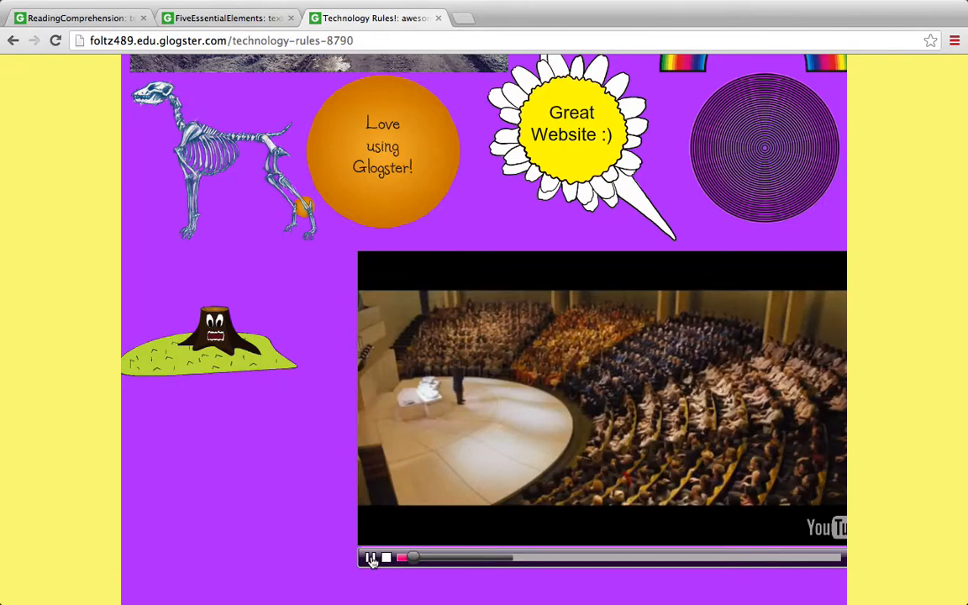
{"action": "left_click", "coordinate": [370, 558]}
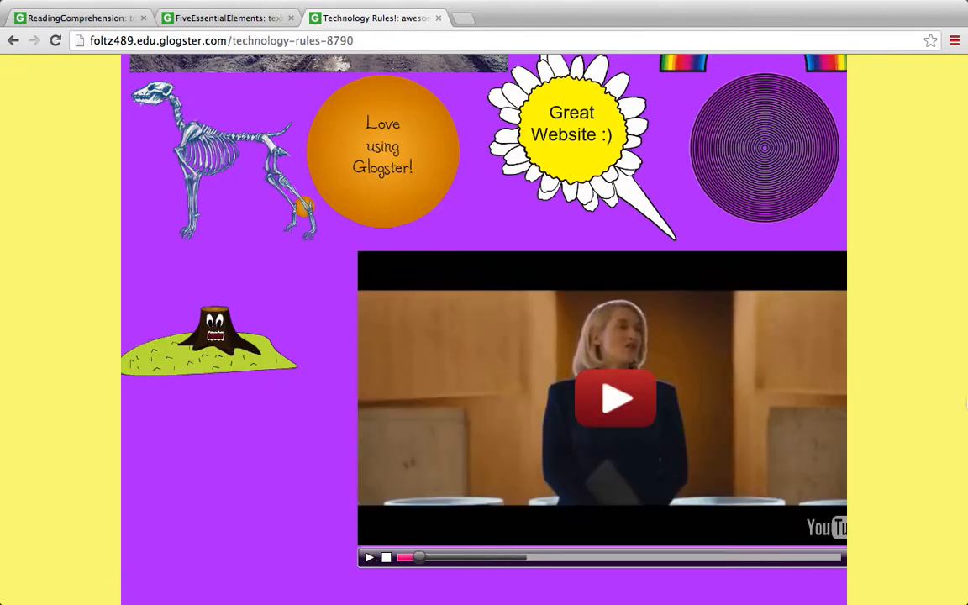
Play the audio clip above the rainbow briefly and pause it
{"action": "scroll", "coordinate": [939, 426], "scroll_direction": "up", "scroll_amount": 10}
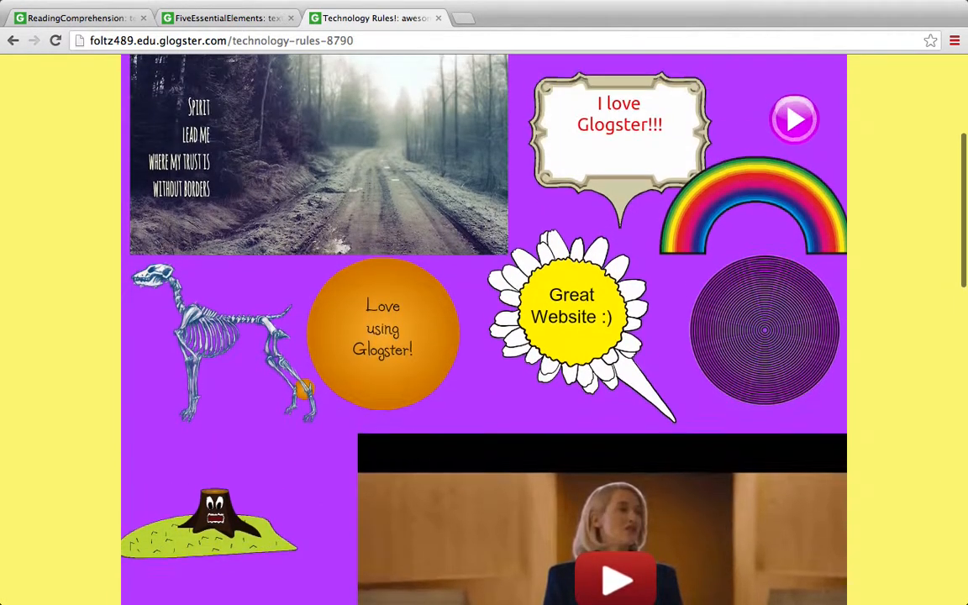
{"action": "scroll", "coordinate": [805, 363], "scroll_direction": "up", "scroll_amount": 2}
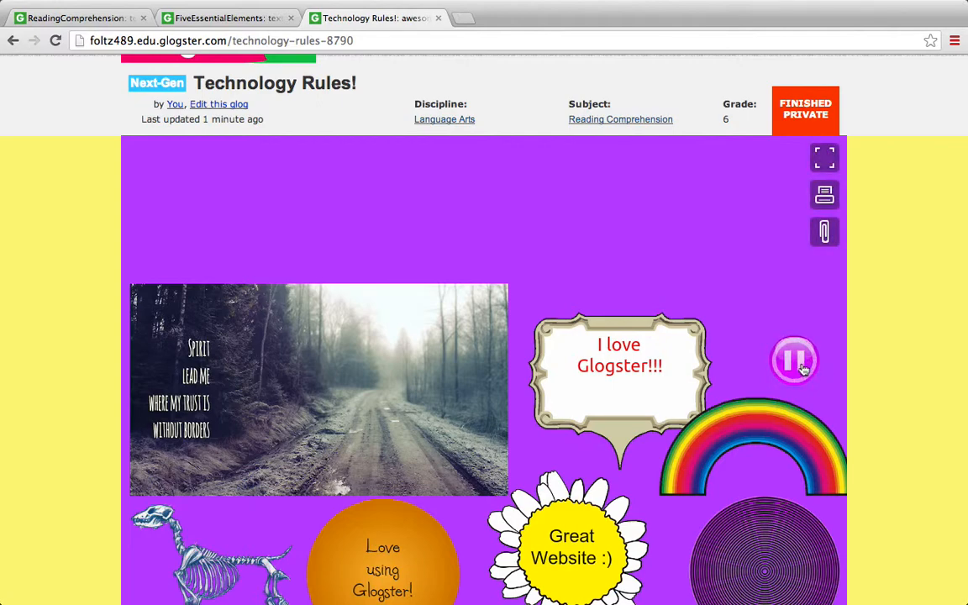
{"action": "scroll", "coordinate": [897, 360], "scroll_direction": "down", "scroll_amount": 5}
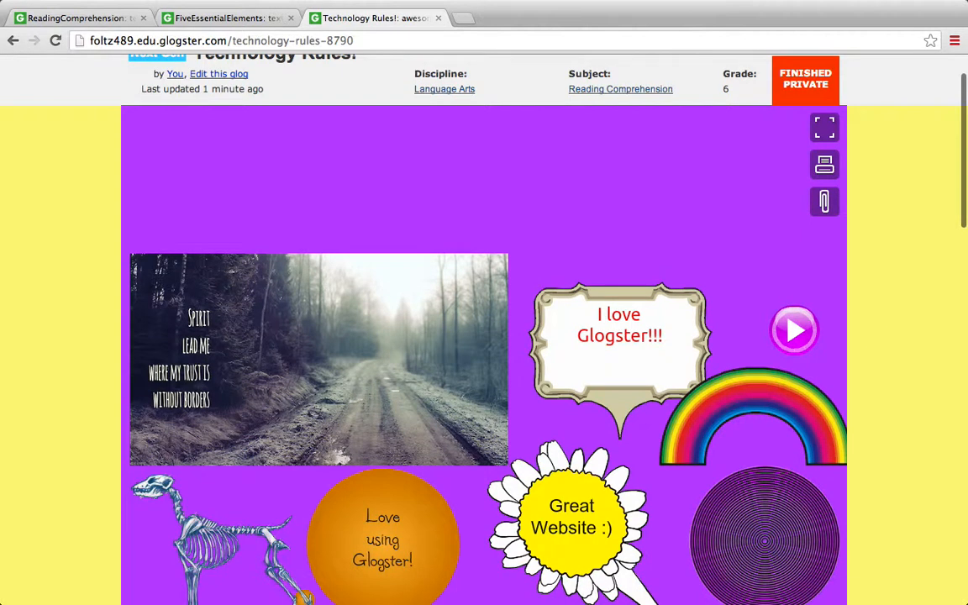
Look over the saved Technology Rules! glog from its title down to the Divergent trailer video
{"action": "scroll", "coordinate": [484, 328], "scroll_direction": "down", "scroll_amount": 3}
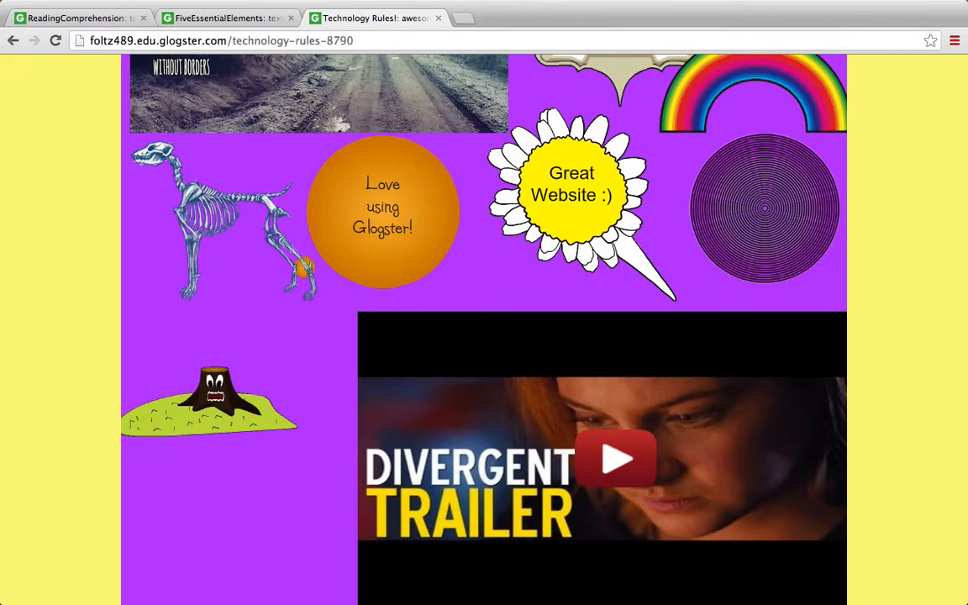
{"action": "scroll", "coordinate": [484, 328], "scroll_direction": "up", "scroll_amount": 8}
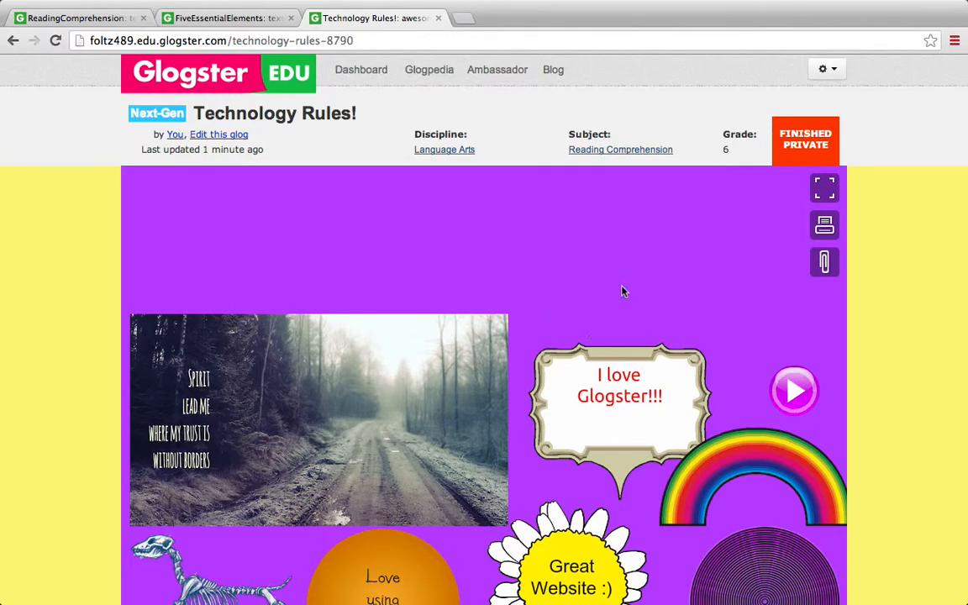
{"action": "left_click", "coordinate": [943, 12]}
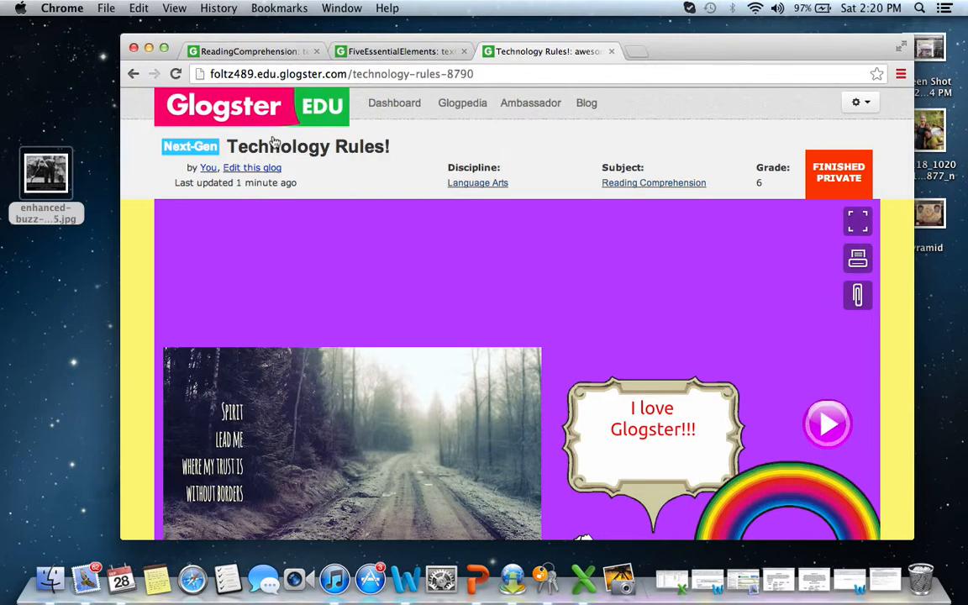
{"action": "left_click", "coordinate": [901, 48]}
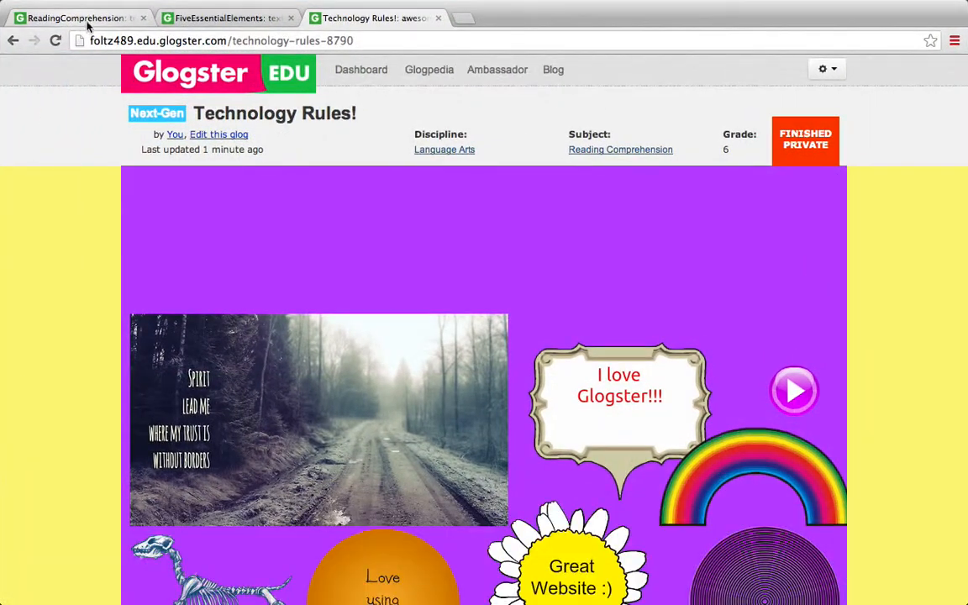
Switch to the open ReadingComprehension glog and examine its title and text bubbles about comprehension instruction
{"action": "left_click", "coordinate": [84, 18]}
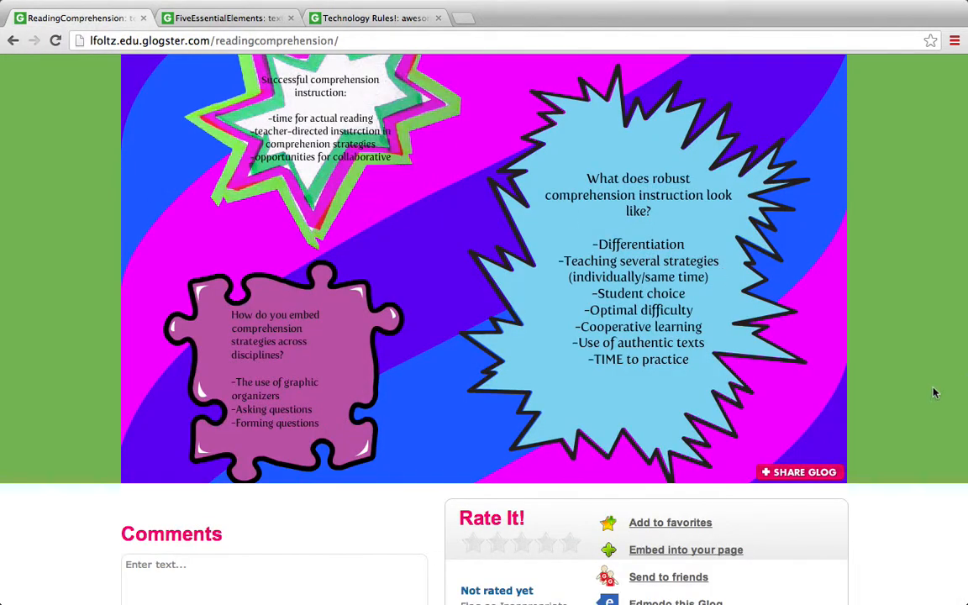
{"action": "scroll", "coordinate": [934, 393], "scroll_direction": "up", "scroll_amount": 5}
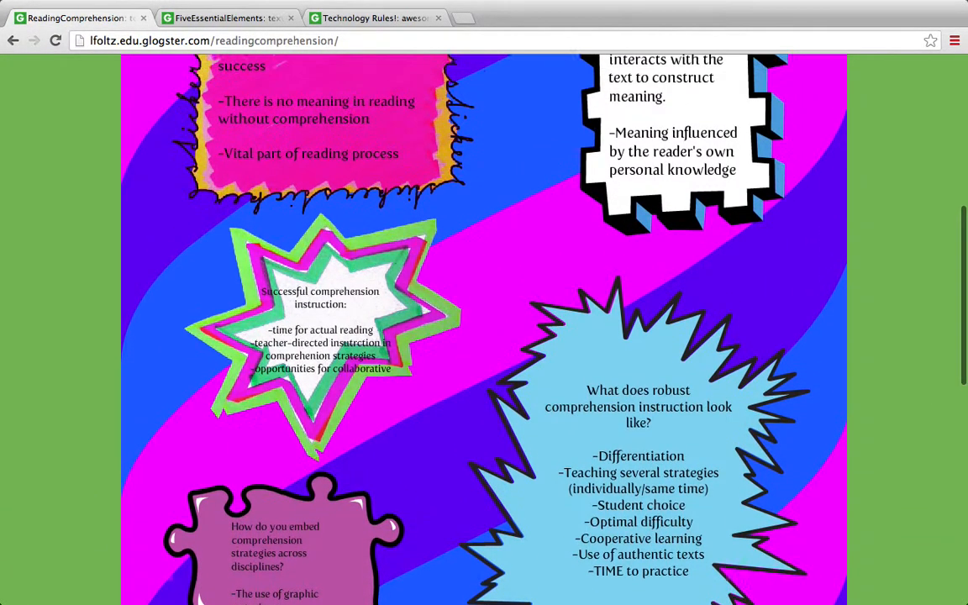
{"action": "scroll", "coordinate": [484, 328], "scroll_direction": "up", "scroll_amount": 5}
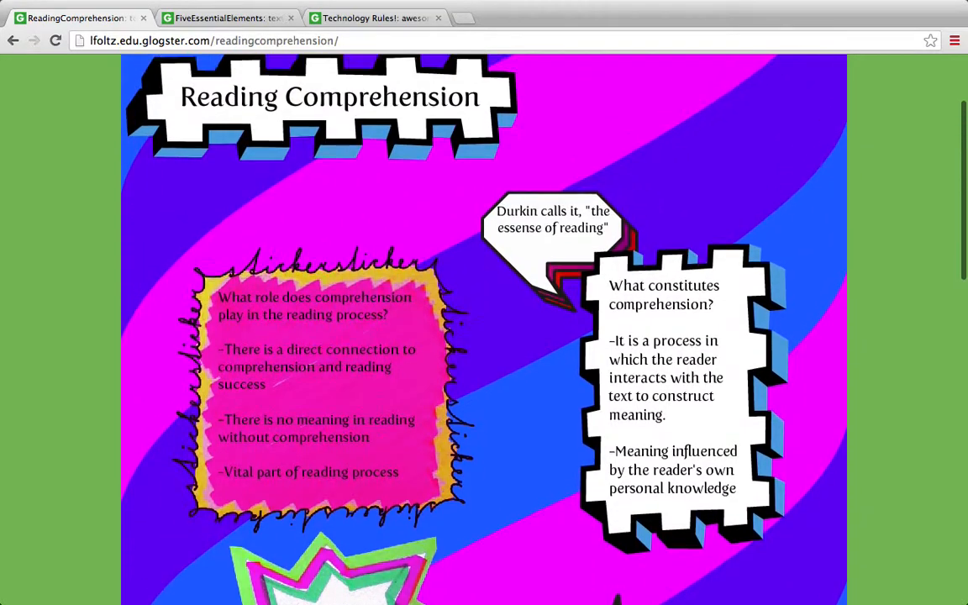
{"action": "scroll", "coordinate": [484, 328], "scroll_direction": "down", "scroll_amount": 1}
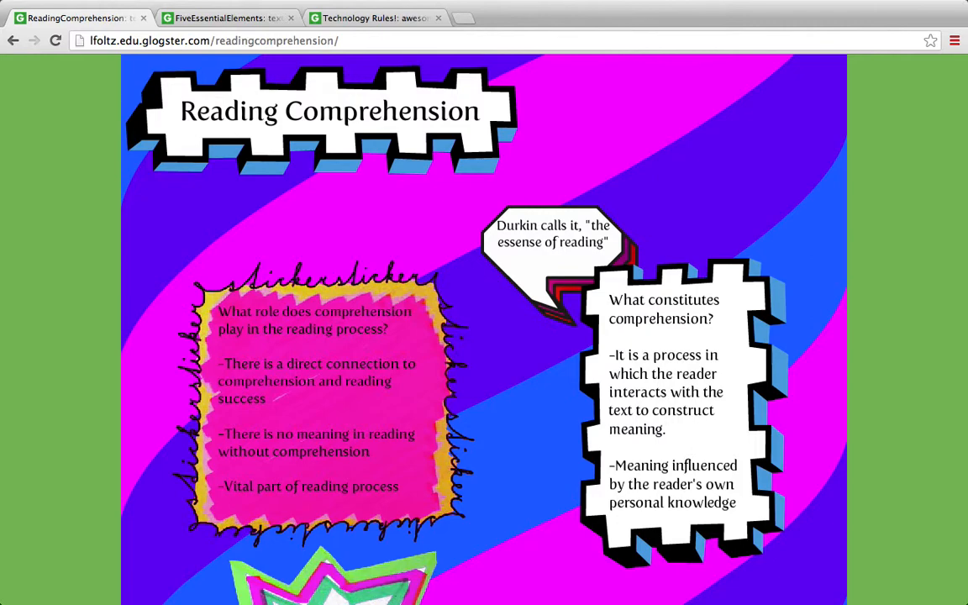
{"action": "scroll", "coordinate": [484, 328], "scroll_direction": "down", "scroll_amount": 5}
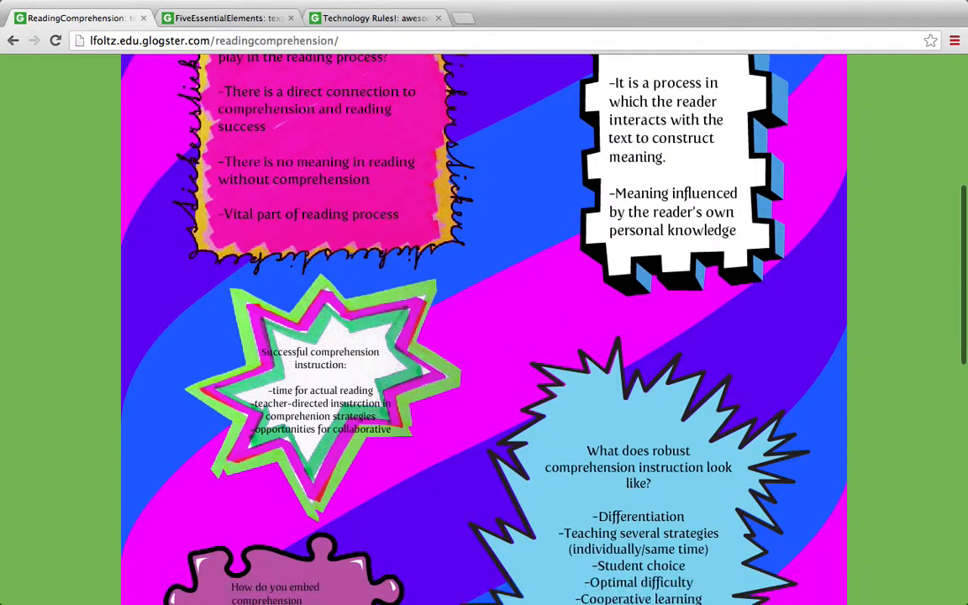
{"action": "scroll", "coordinate": [585, 161], "scroll_direction": "down", "scroll_amount": 5}
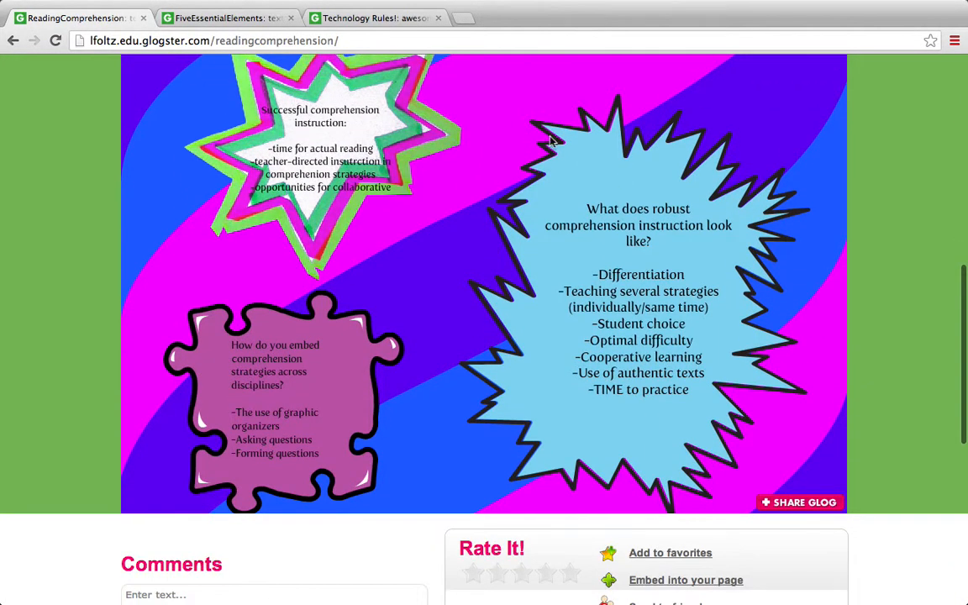
Switch to the open FiveEssentialElements glog and examine its element list, definitions and instructional practices
{"action": "left_click", "coordinate": [209, 18]}
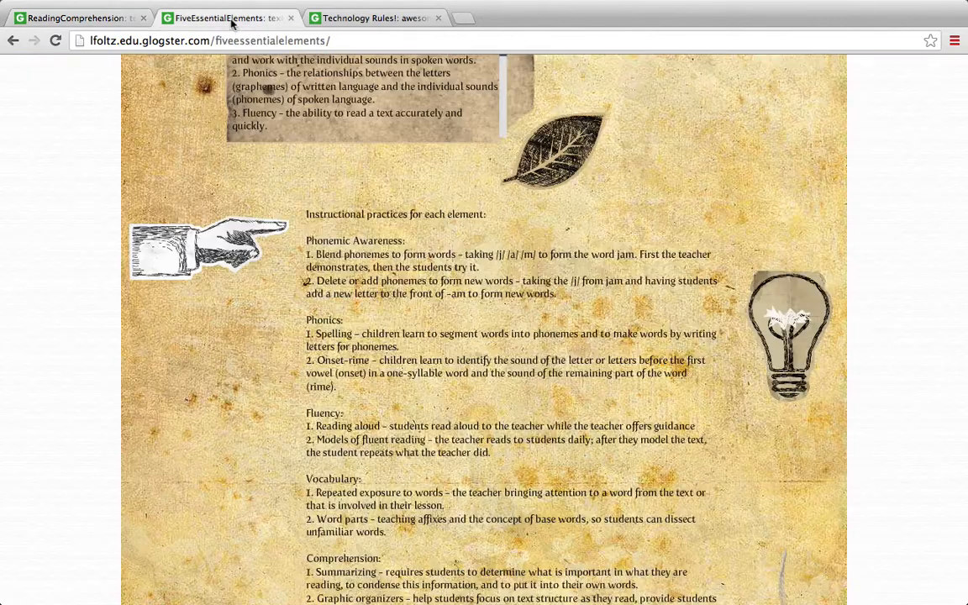
{"action": "scroll", "coordinate": [940, 286], "scroll_direction": "up", "scroll_amount": 5}
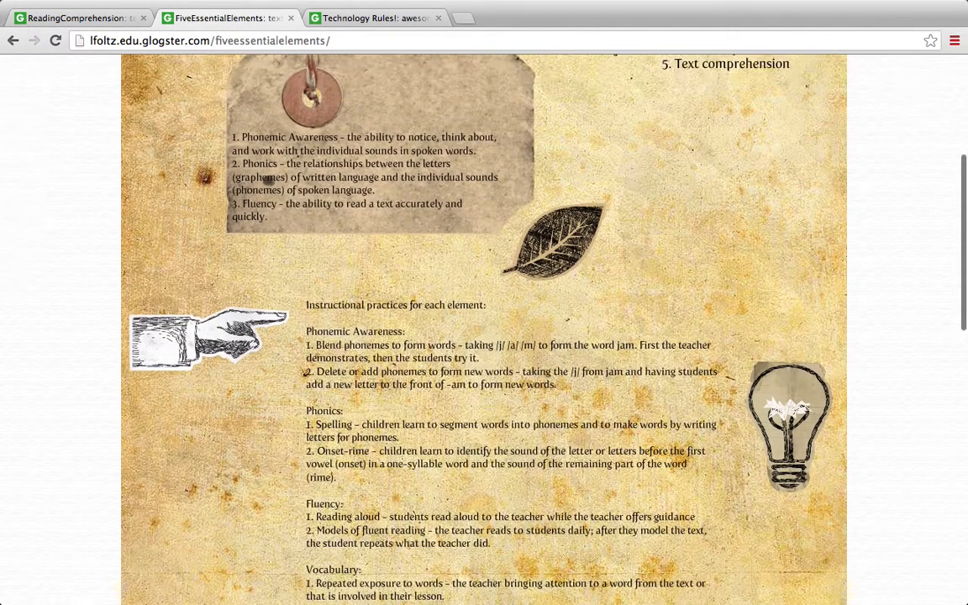
{"action": "scroll", "coordinate": [484, 329], "scroll_direction": "up", "scroll_amount": 2}
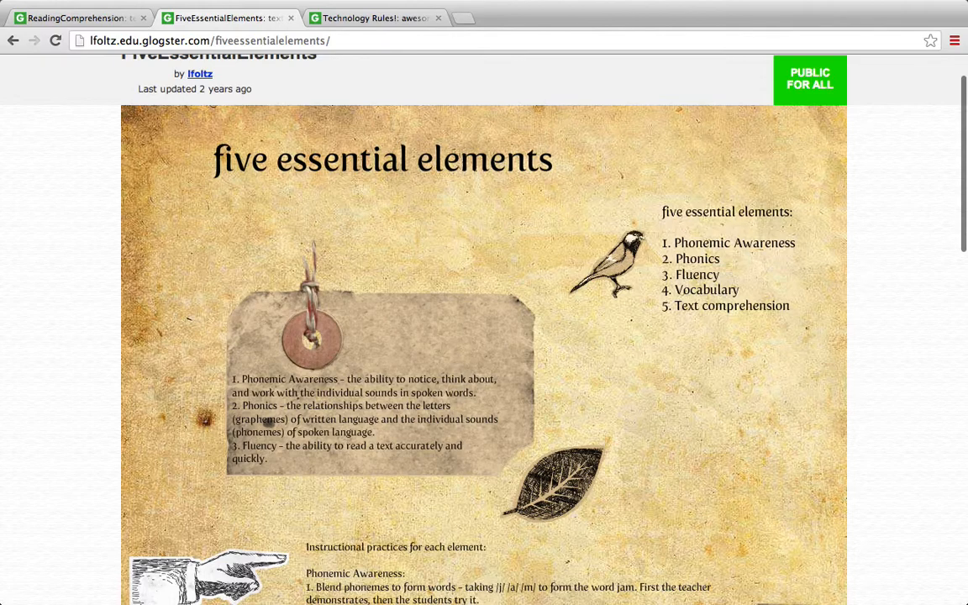
{"action": "scroll", "coordinate": [484, 330], "scroll_direction": "down", "scroll_amount": 2}
{"action": "scroll", "coordinate": [484, 330], "scroll_direction": "up", "scroll_amount": 1}
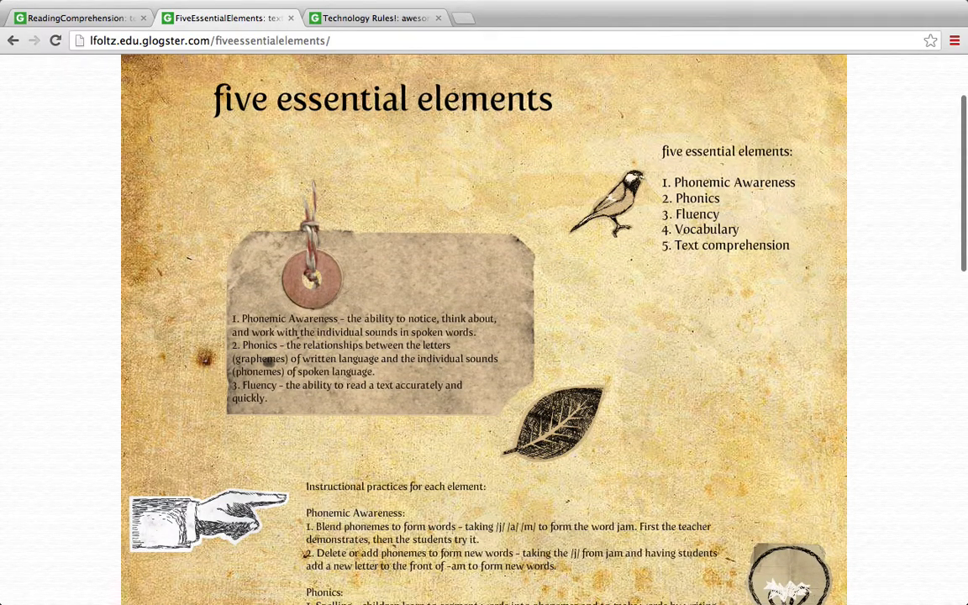
{"action": "scroll", "coordinate": [484, 330], "scroll_direction": "down", "scroll_amount": 2}
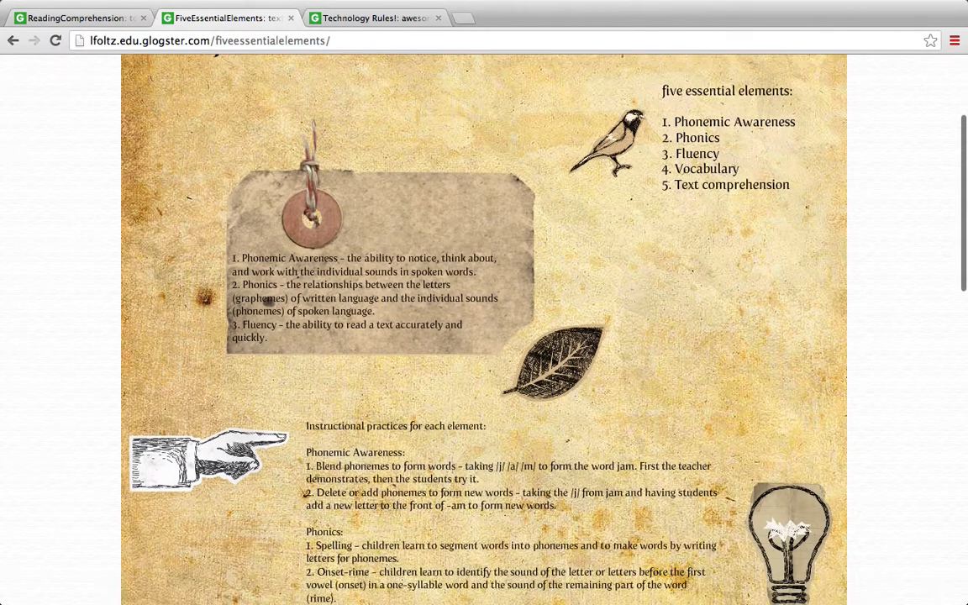
{"action": "scroll", "coordinate": [484, 329], "scroll_direction": "down", "scroll_amount": 2}
{"action": "scroll", "coordinate": [484, 329], "scroll_direction": "down", "scroll_amount": 3}
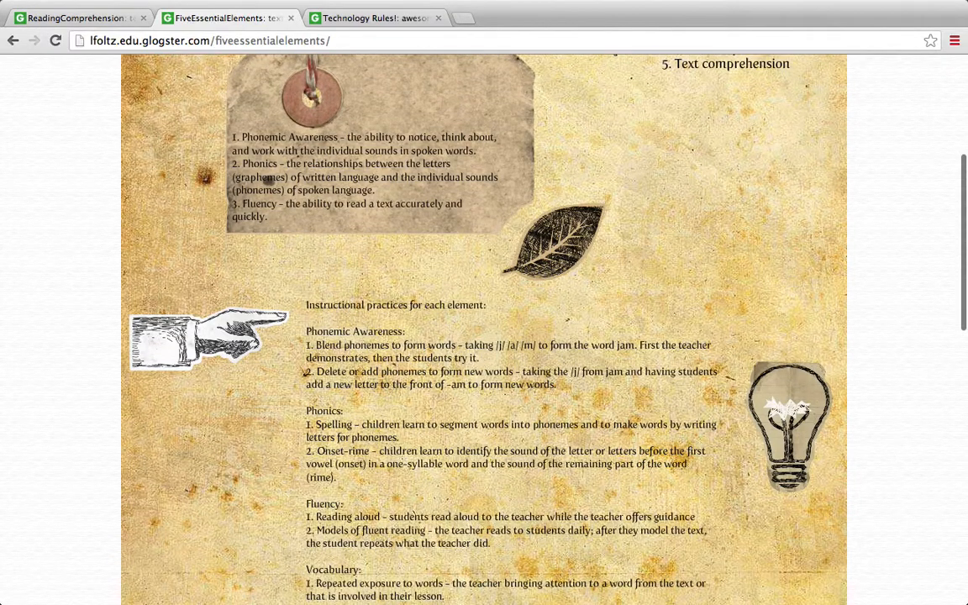
{"action": "scroll", "coordinate": [484, 329], "scroll_direction": "down", "scroll_amount": 3}
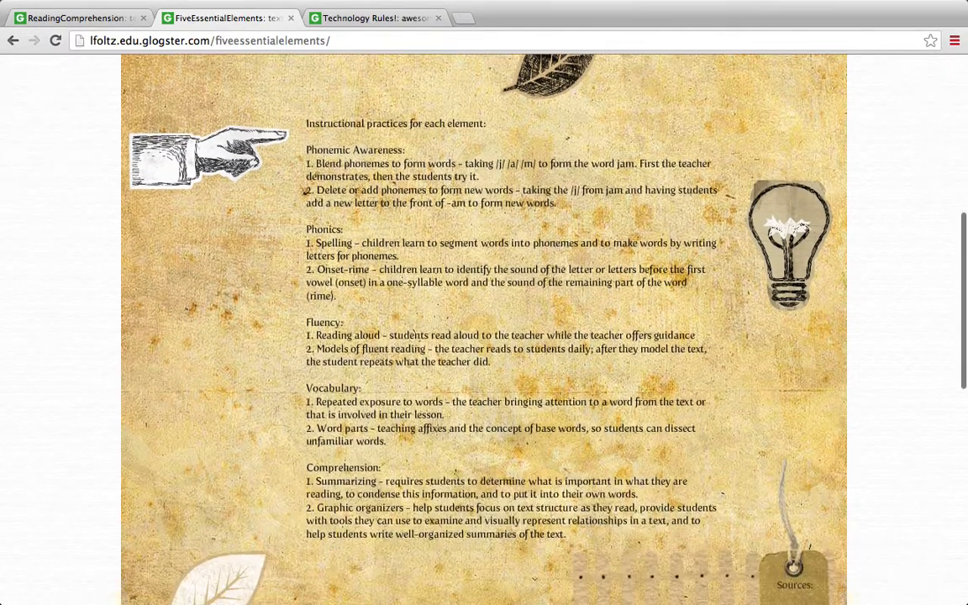
{"action": "scroll", "coordinate": [484, 330], "scroll_direction": "up", "scroll_amount": 10}
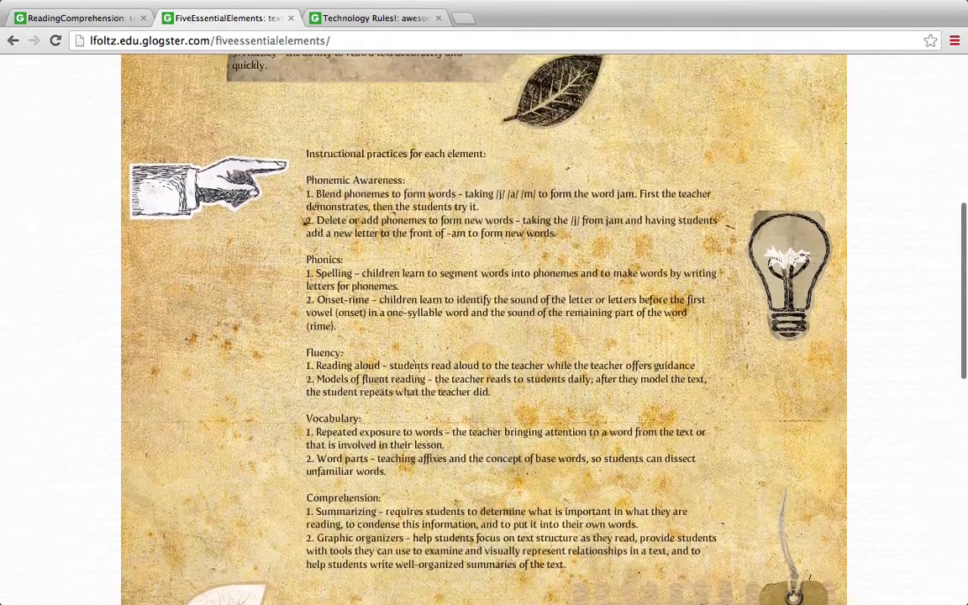
{"action": "scroll", "coordinate": [484, 330], "scroll_direction": "up", "scroll_amount": 2}
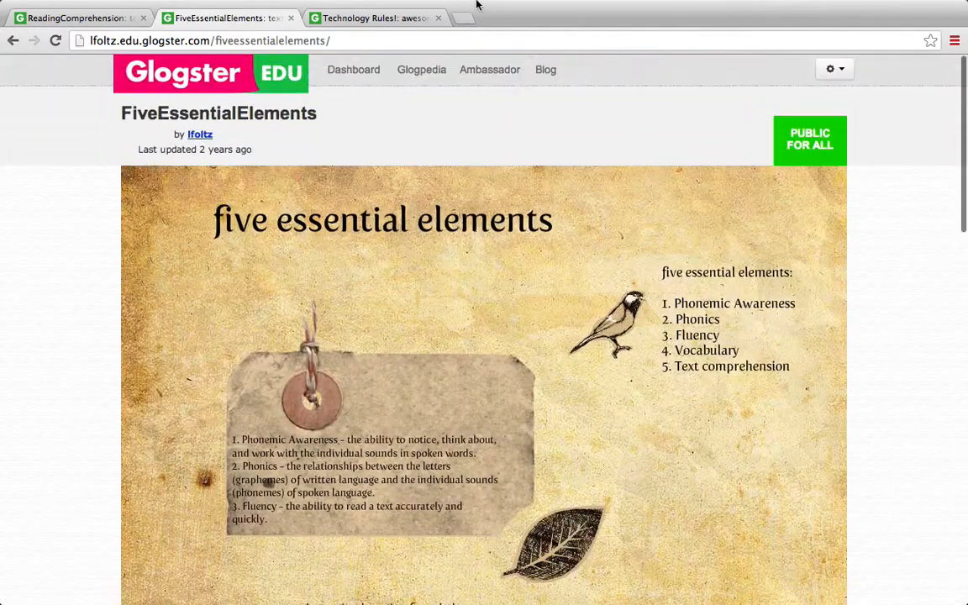
Search the web for "glogster" in place of the FiveEssentialElements page and open Glogster's Explore page
{"action": "left_click", "coordinate": [334, 40]}
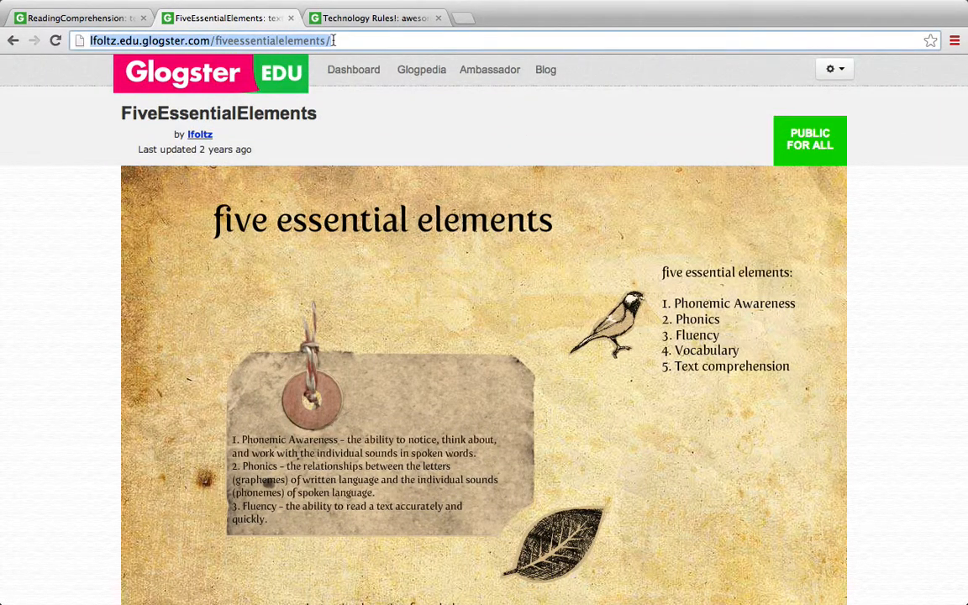
{"action": "type", "text": "glog"}
{"action": "key", "text": "Return"}
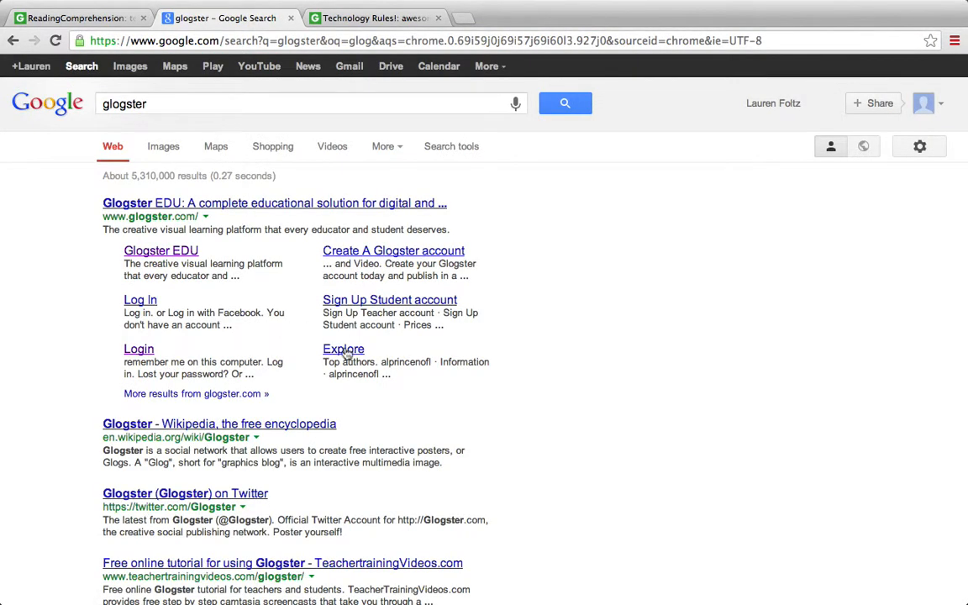
{"action": "left_click", "coordinate": [346, 350]}
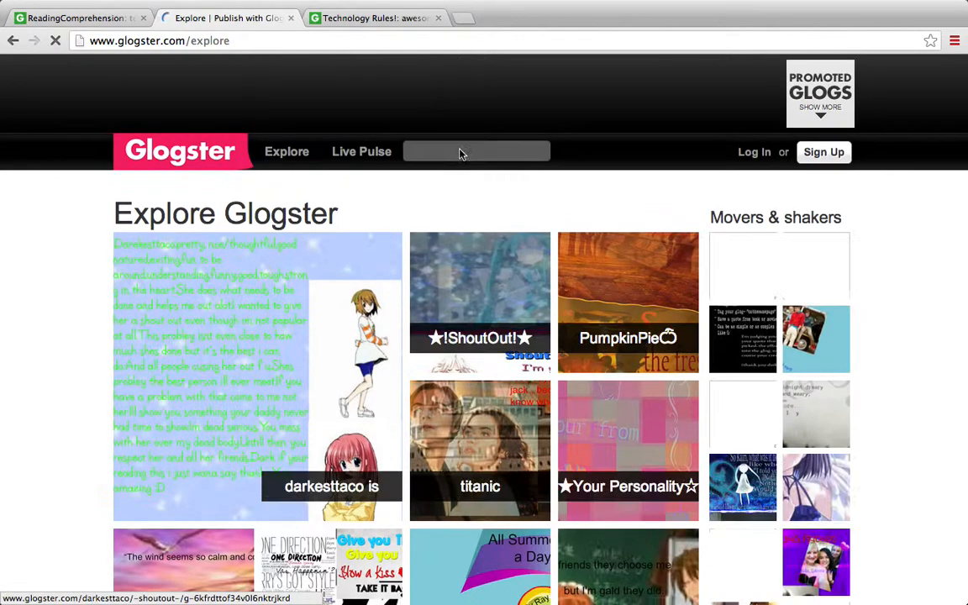
Search Glogster's public glogs for "book reports"
{"action": "left_click", "coordinate": [450, 154]}
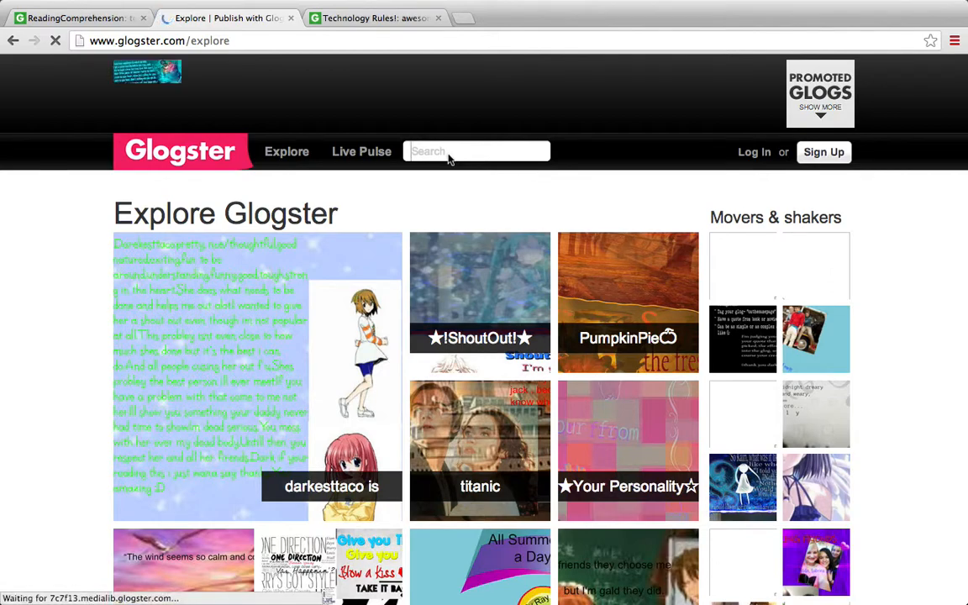
{"action": "type", "text": "book re"}
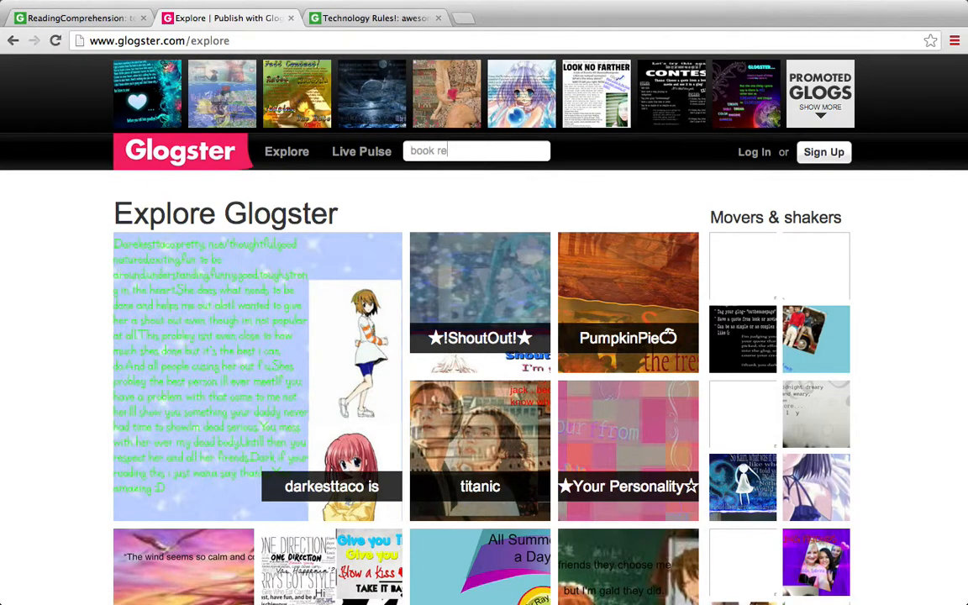
{"action": "type", "text": "ports"}
{"action": "key", "text": "Return"}
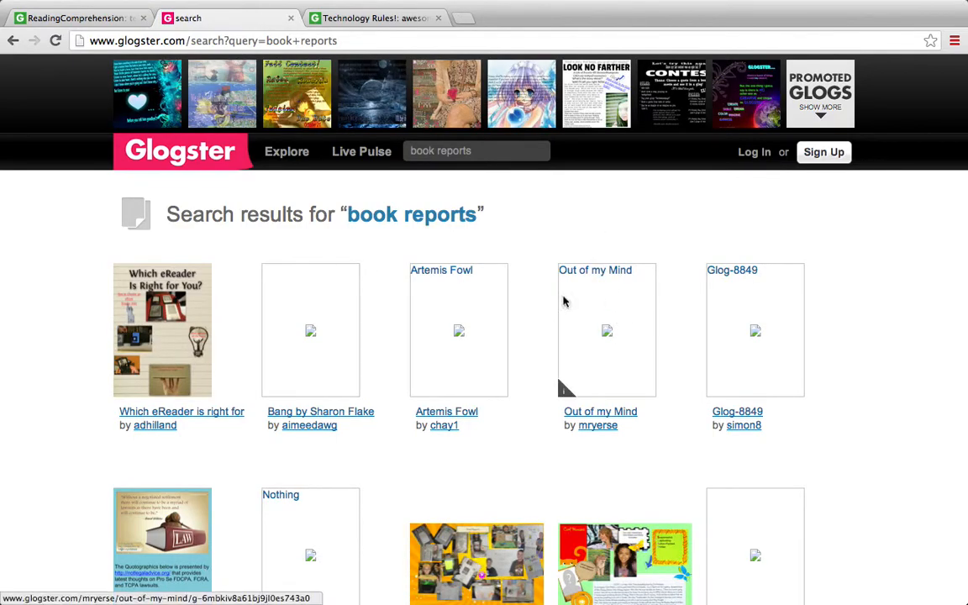
Open the Artemis Fowl glog, examine its text boxes, graphics and background, and return to the search results
{"action": "left_click", "coordinate": [476, 301]}
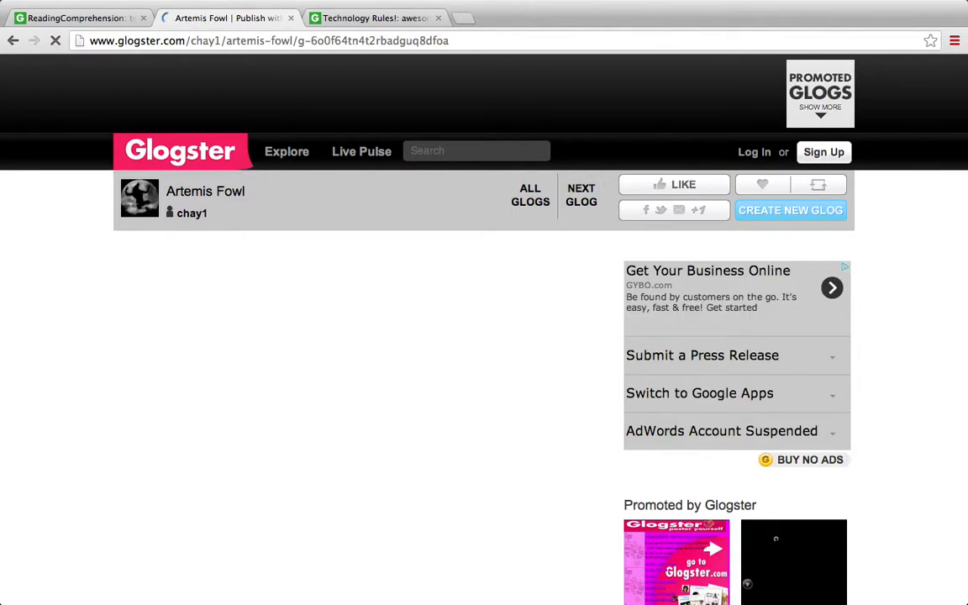
{"action": "scroll", "coordinate": [745, 523], "scroll_direction": "down", "scroll_amount": 3}
{"action": "scroll", "coordinate": [745, 522], "scroll_direction": "down", "scroll_amount": 1}
{"action": "scroll", "coordinate": [744, 522], "scroll_direction": "up", "scroll_amount": 1}
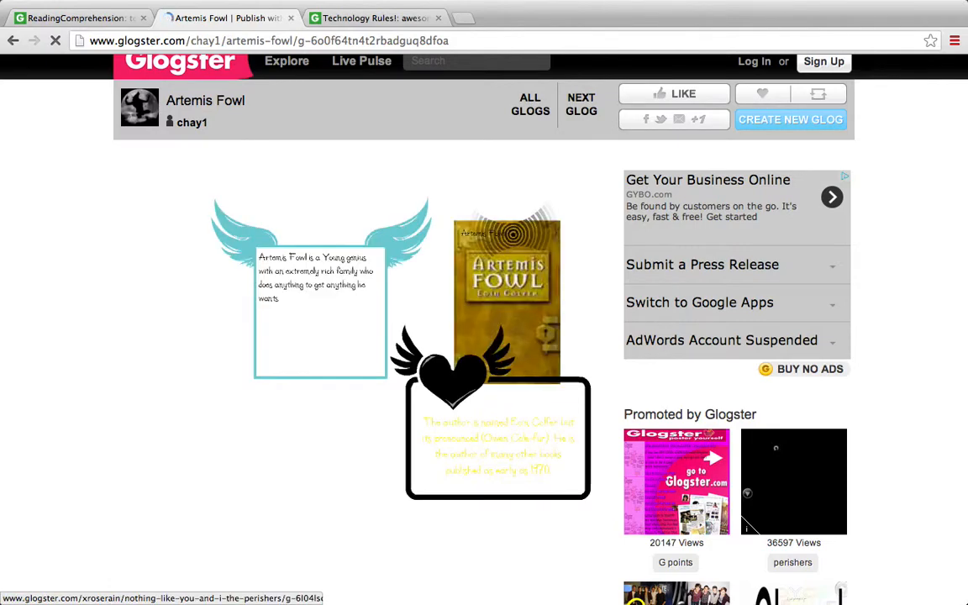
{"action": "scroll", "coordinate": [743, 518], "scroll_direction": "down", "scroll_amount": 8}
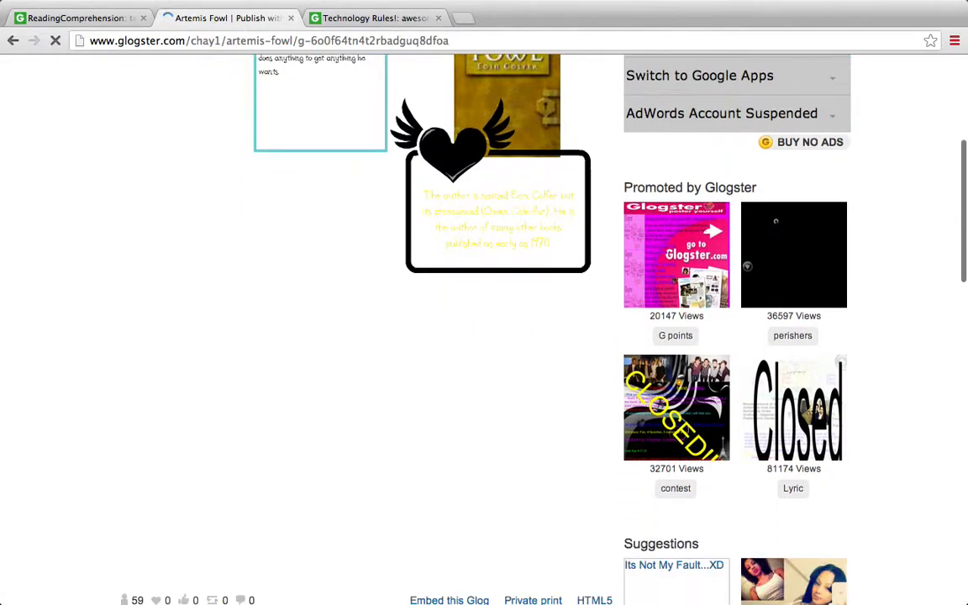
{"action": "scroll", "coordinate": [436, 295], "scroll_direction": "up", "scroll_amount": 8}
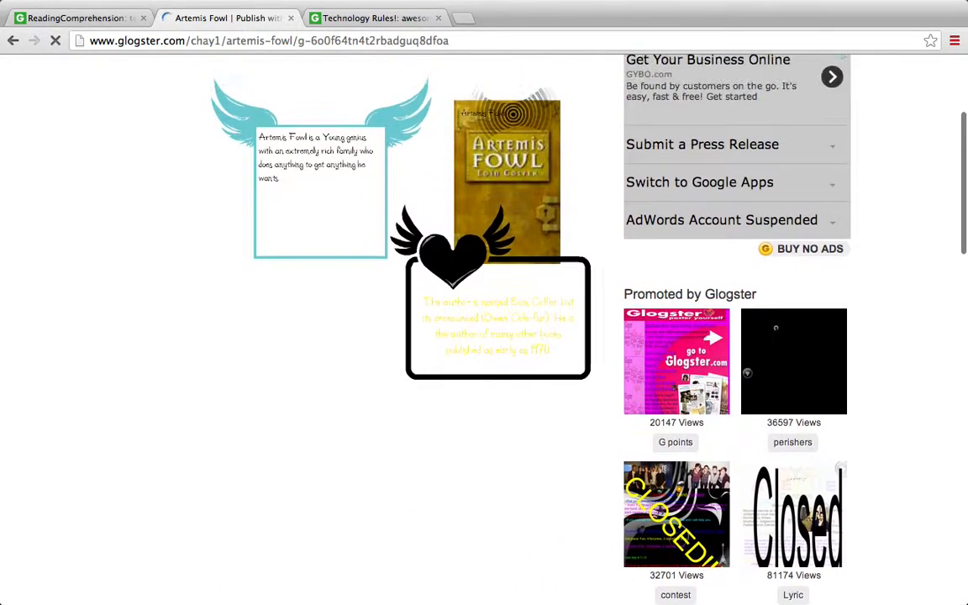
{"action": "scroll", "coordinate": [485, 328], "scroll_direction": "down", "scroll_amount": 5}
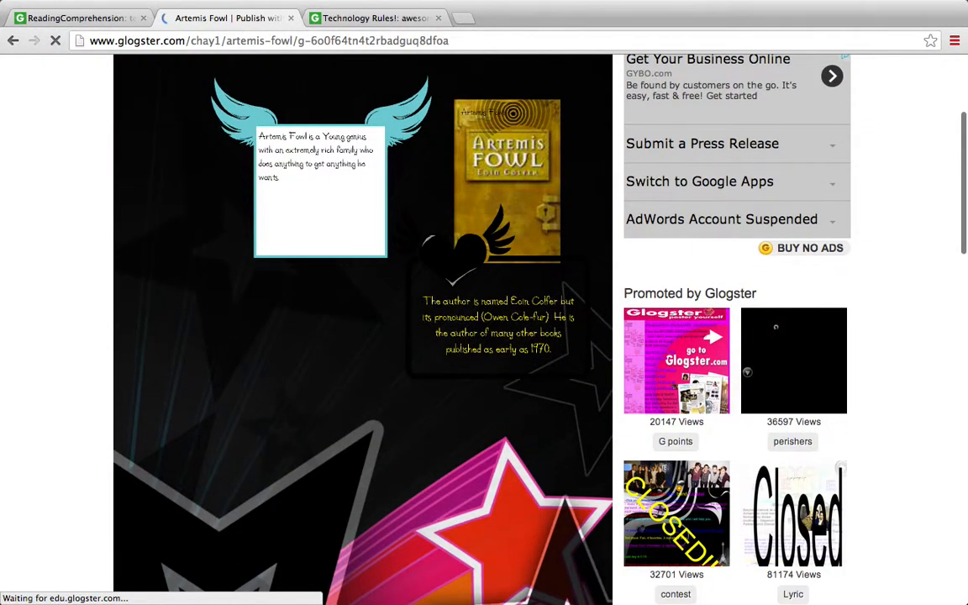
{"action": "scroll", "coordinate": [484, 328], "scroll_direction": "up", "scroll_amount": 3}
{"action": "scroll", "coordinate": [367, 309], "scroll_direction": "up", "scroll_amount": 2}
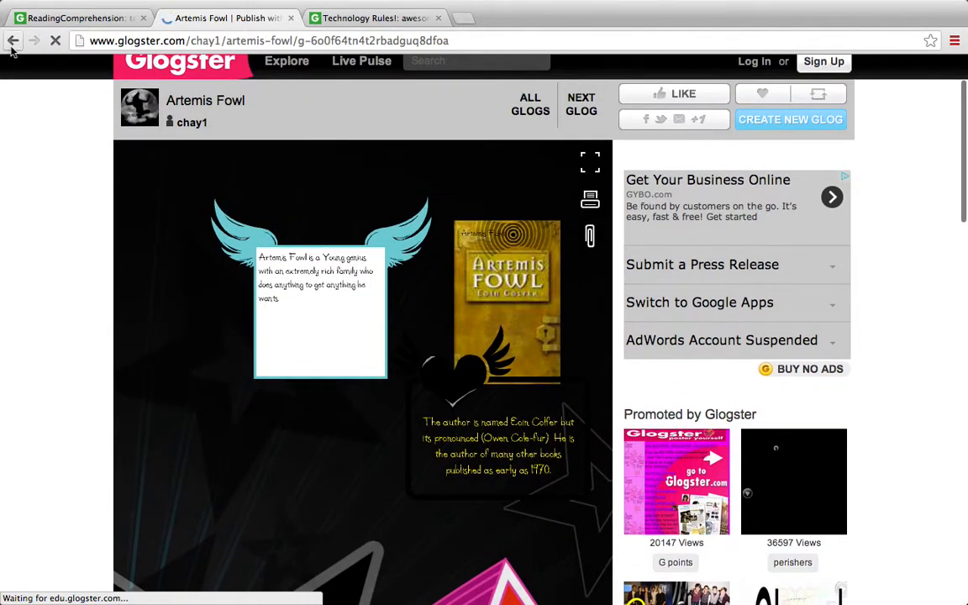
{"action": "left_click", "coordinate": [12, 44]}
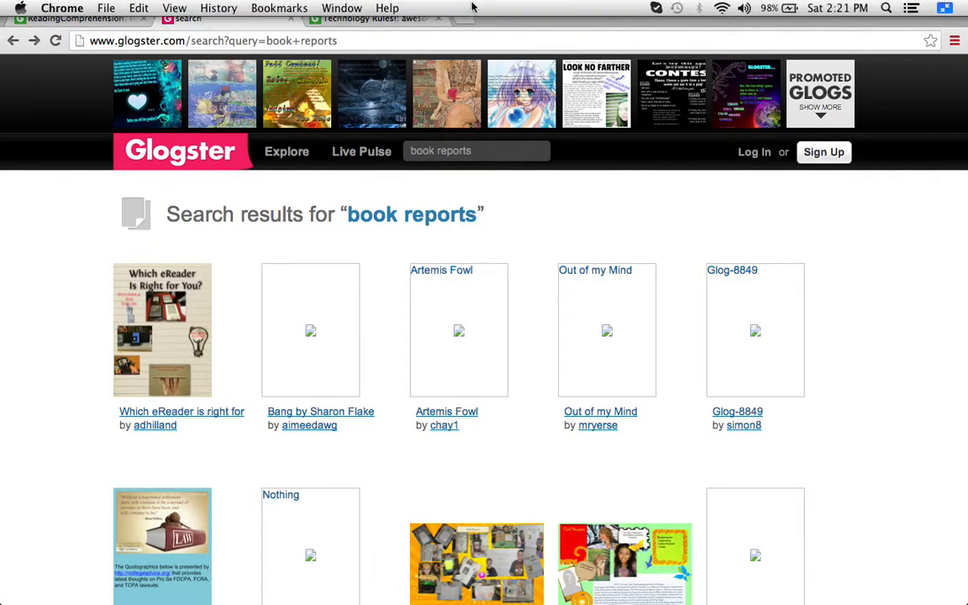
Take the browser window out of full-screen mode and move the focus to the desktop
{"action": "mouse_move", "coordinate": [944, 10]}
{"action": "left_click", "coordinate": [943, 10]}
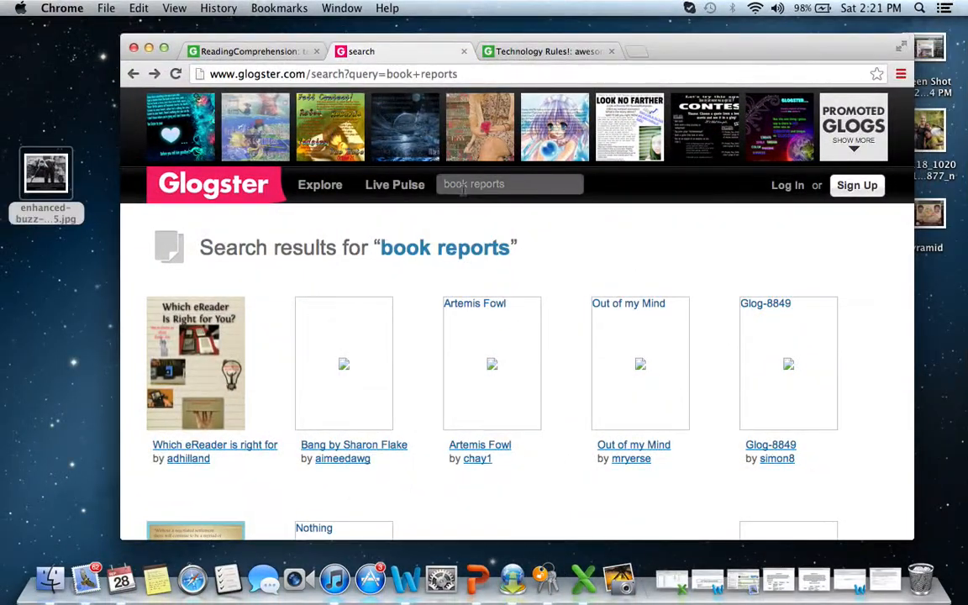
{"action": "left_click", "coordinate": [85, 410]}
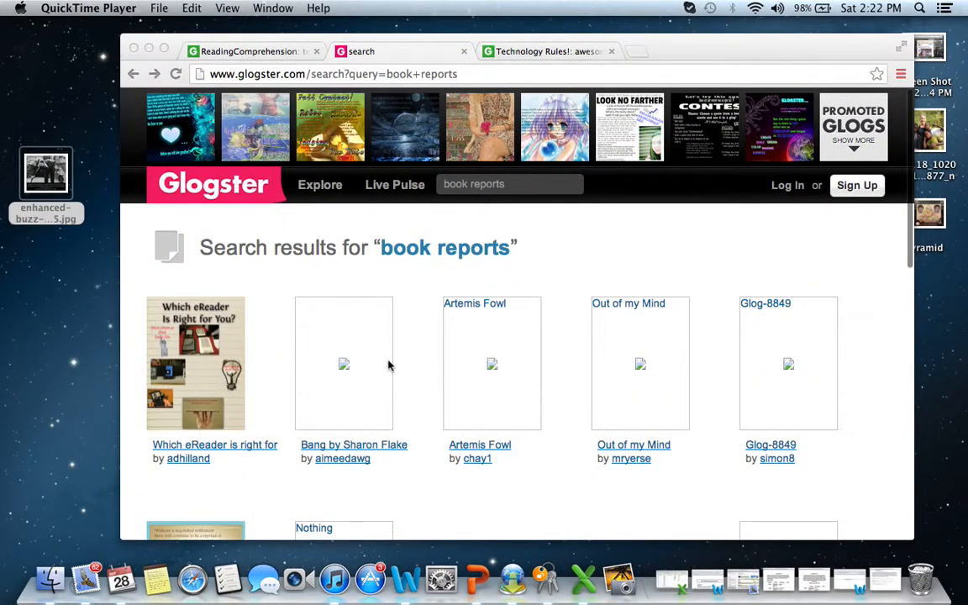